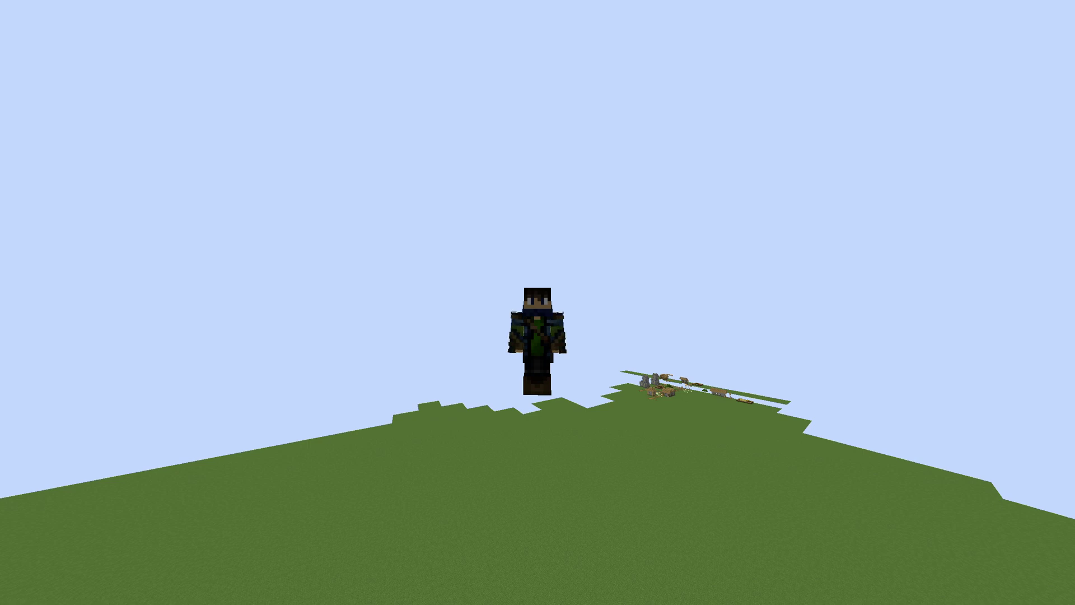
Step: Examine the grey stone mountain range from several distances and heights along its open front
key(F1)
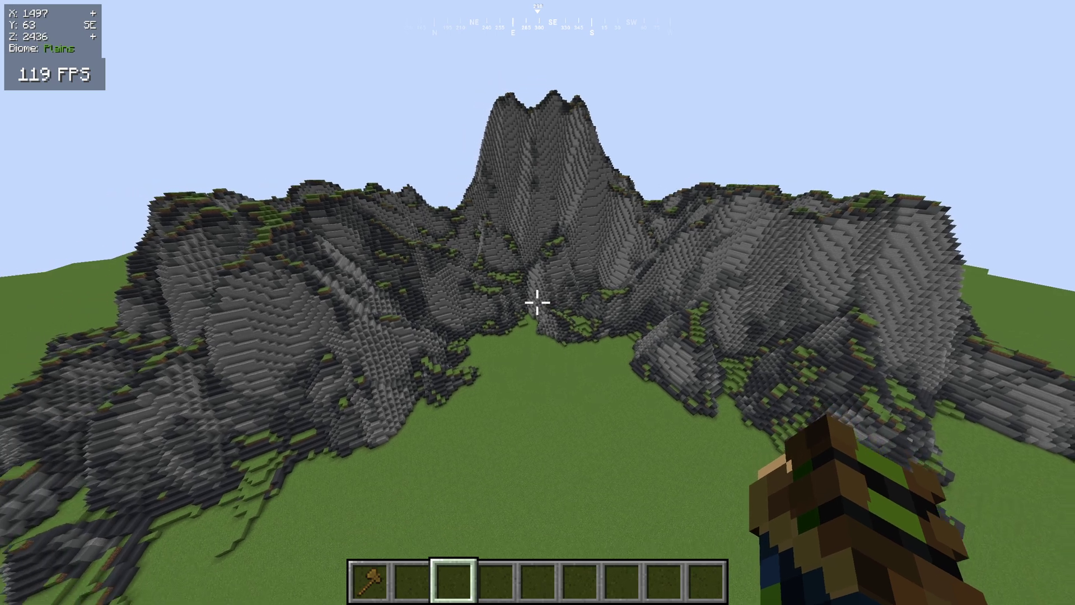
key(s)
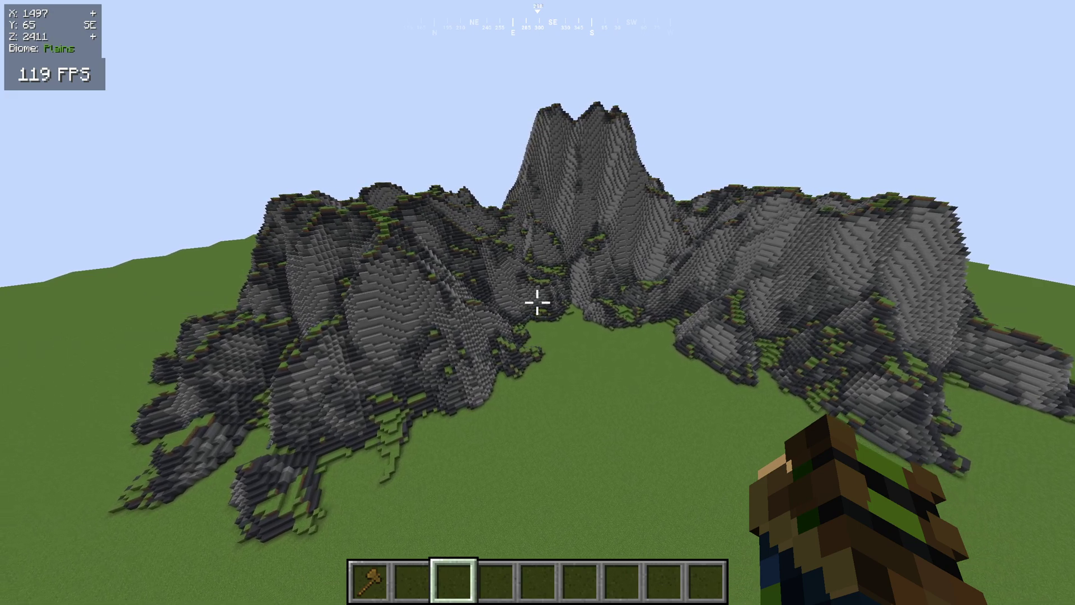
key(w)
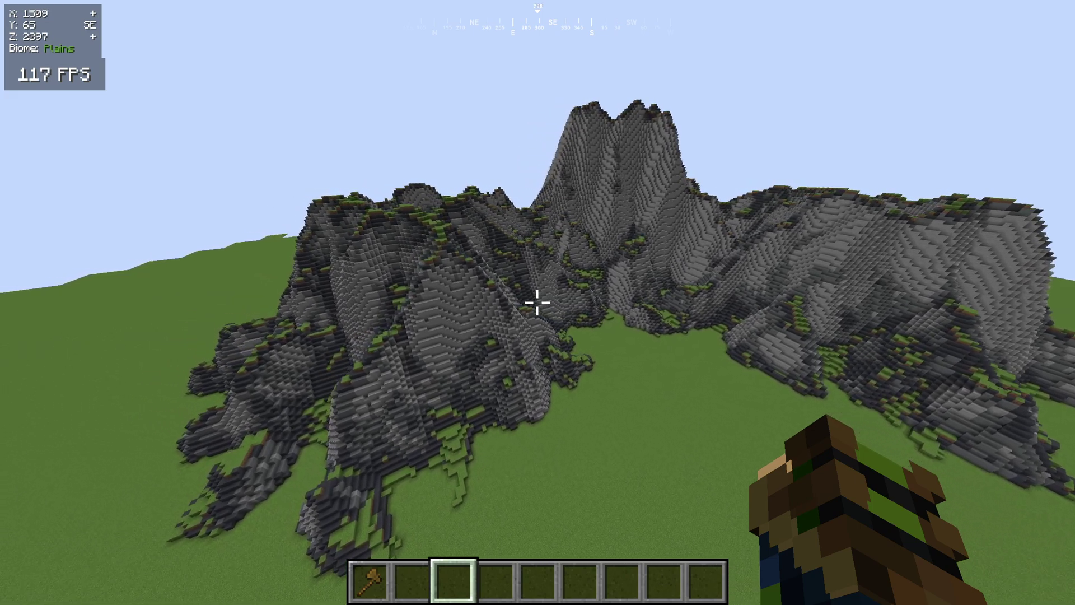
key(w)
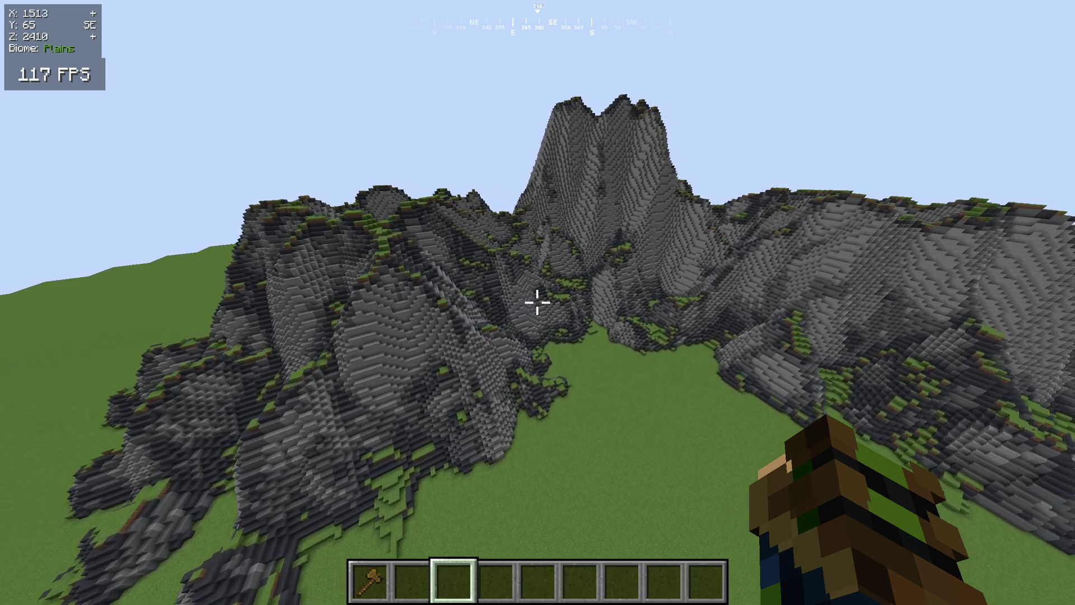
key(w)
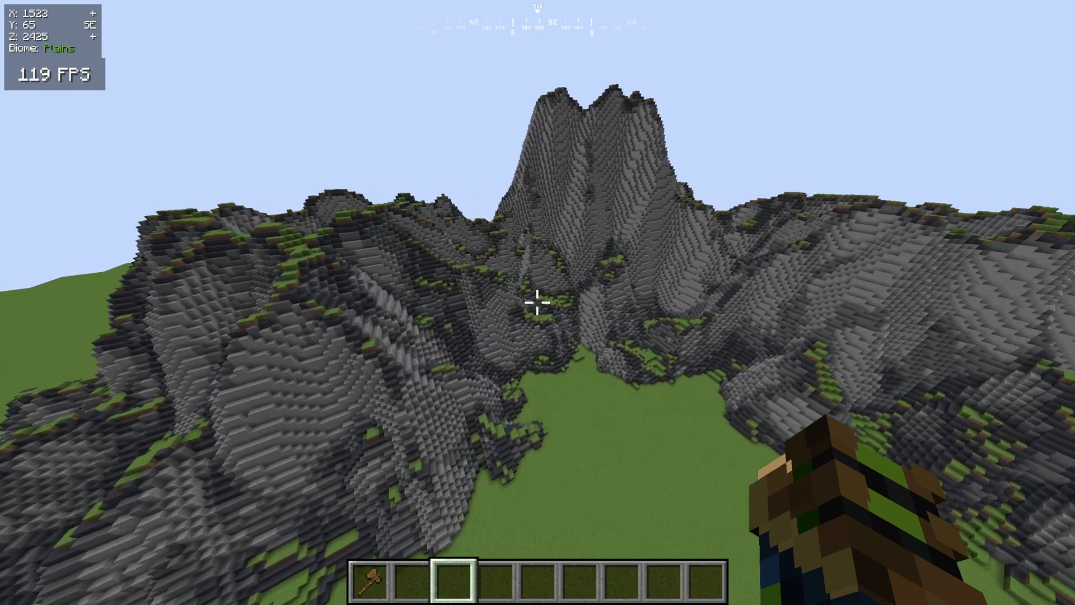
key(d)
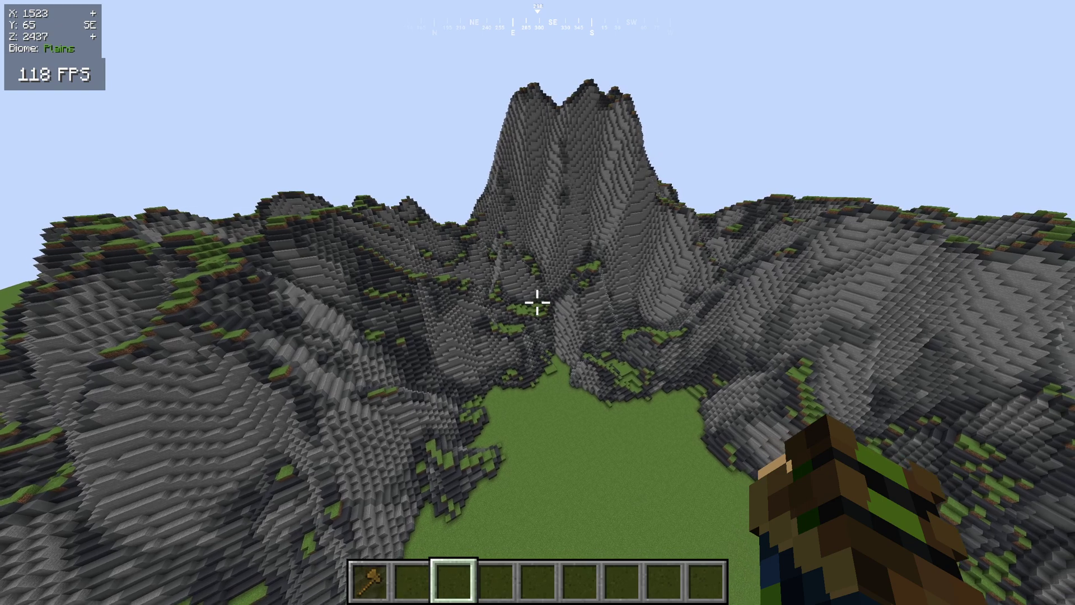
key(w)
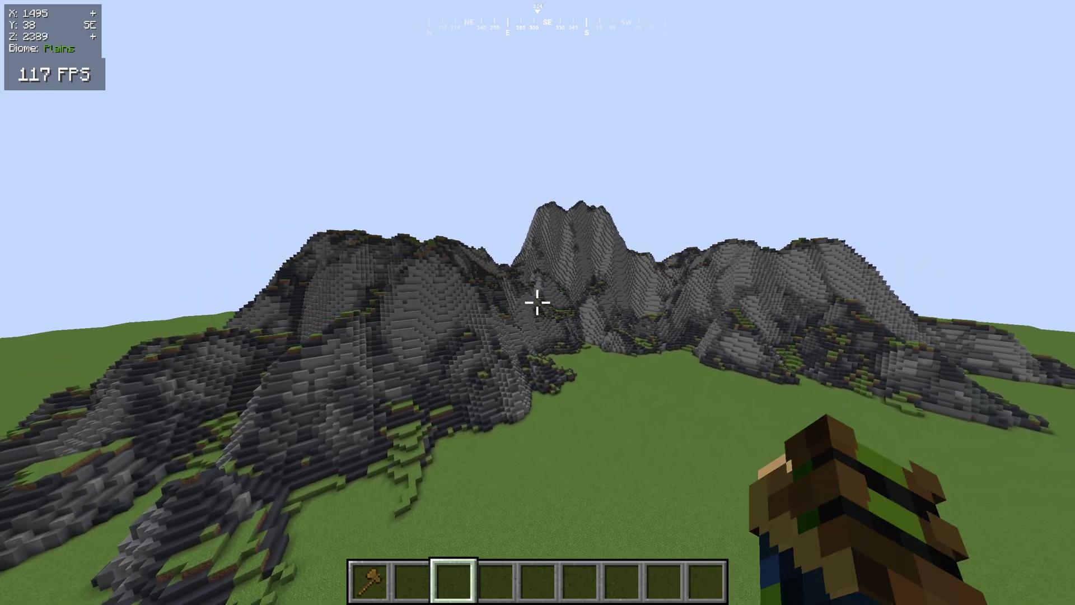
key(w)
key(space)
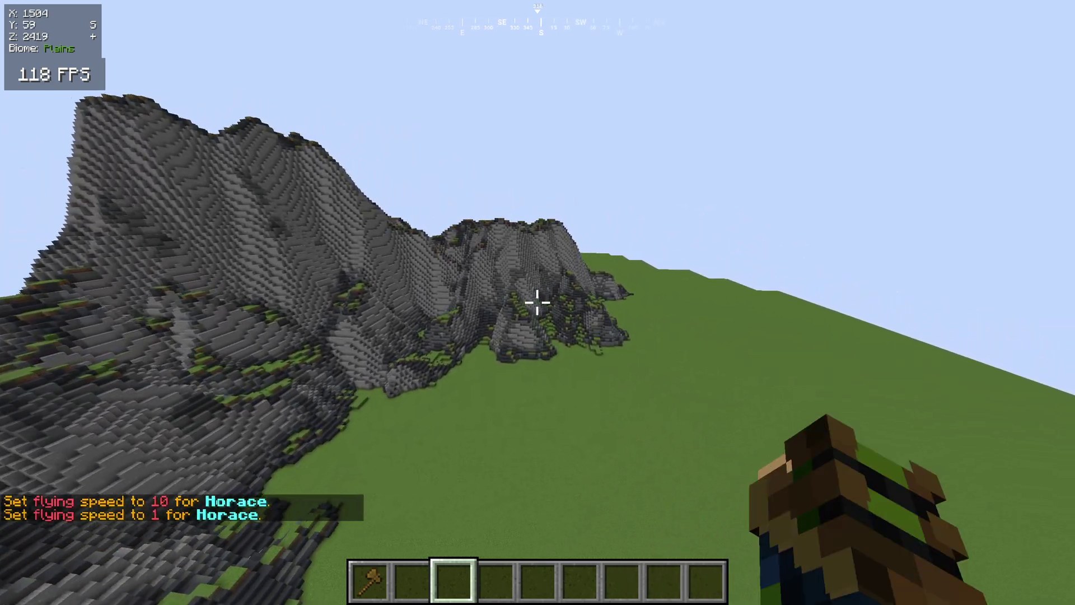
Step: Set the flying speed to 10 and mark the first selection corner on the grass beyond the mountain, at about (1428, 4, 2664)
key(F6)
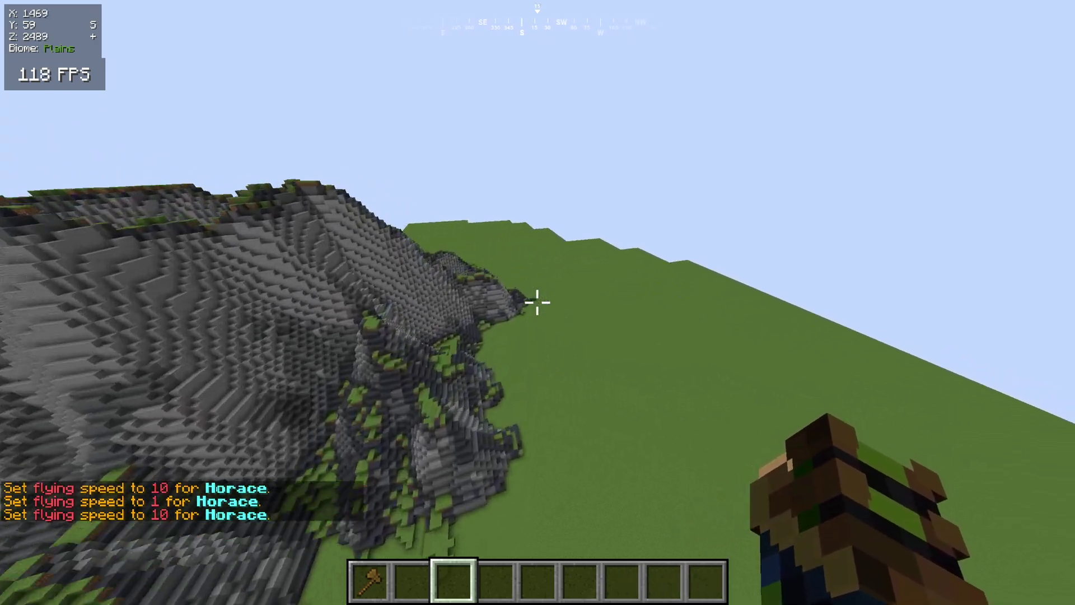
key(s)
key(shift)
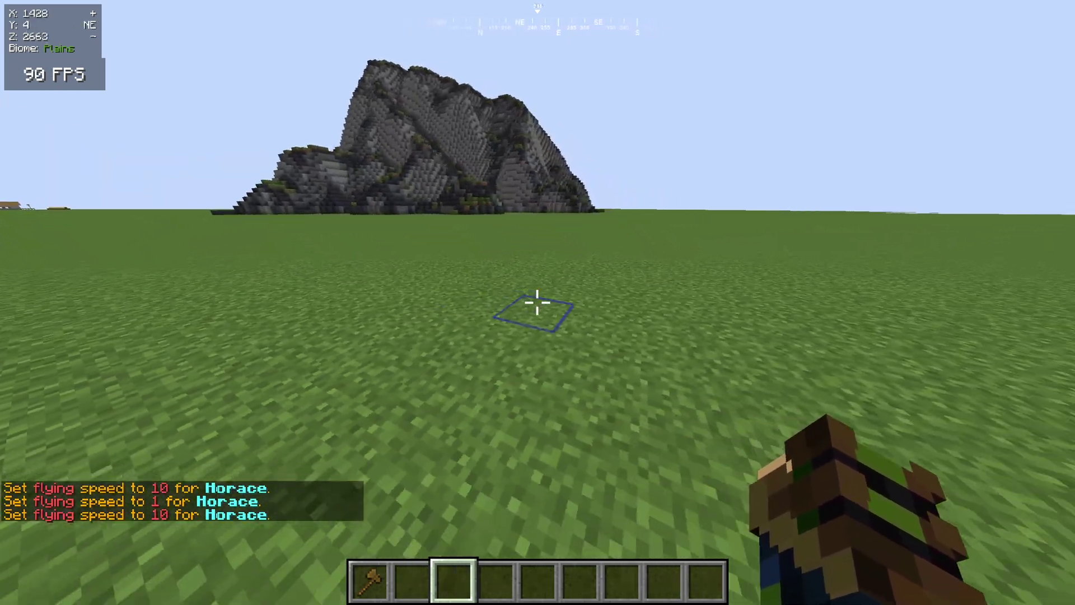
click(538, 302)
Step: Set the second selection corner with //2 high above the mountain's opposite end, at about (1729, 110, 2280)
key(w)
key(space)
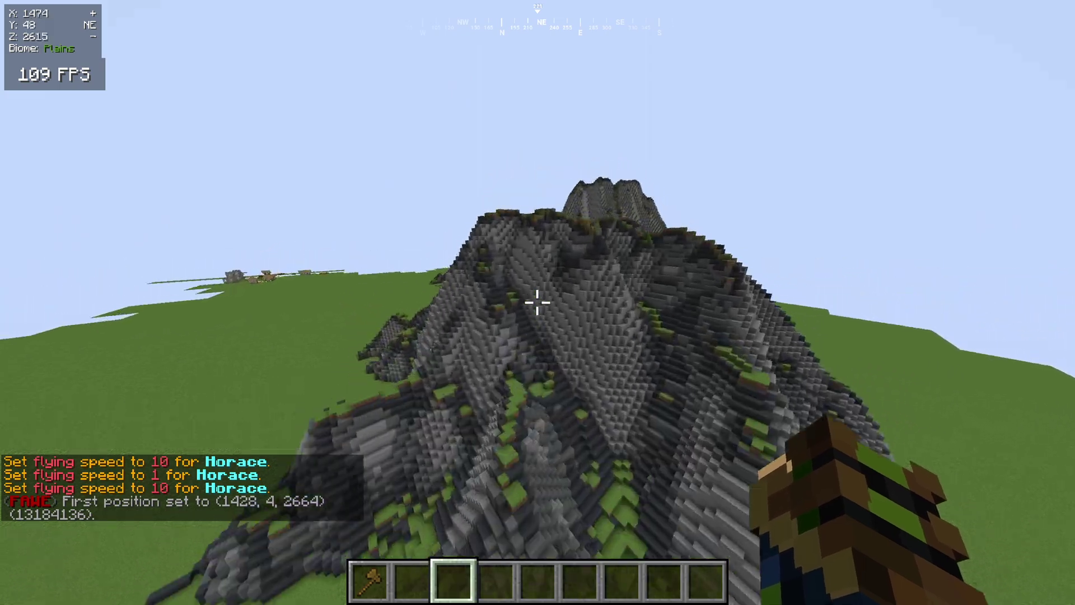
key(s)
key(space)
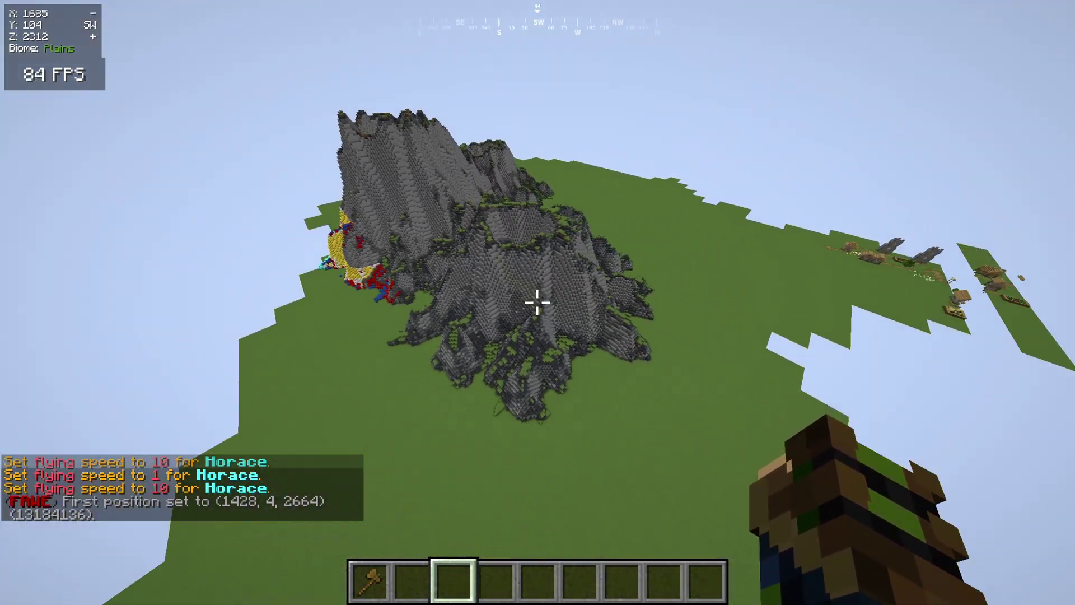
key(slash)
text(/s)
key(BackSpace)
text(2)
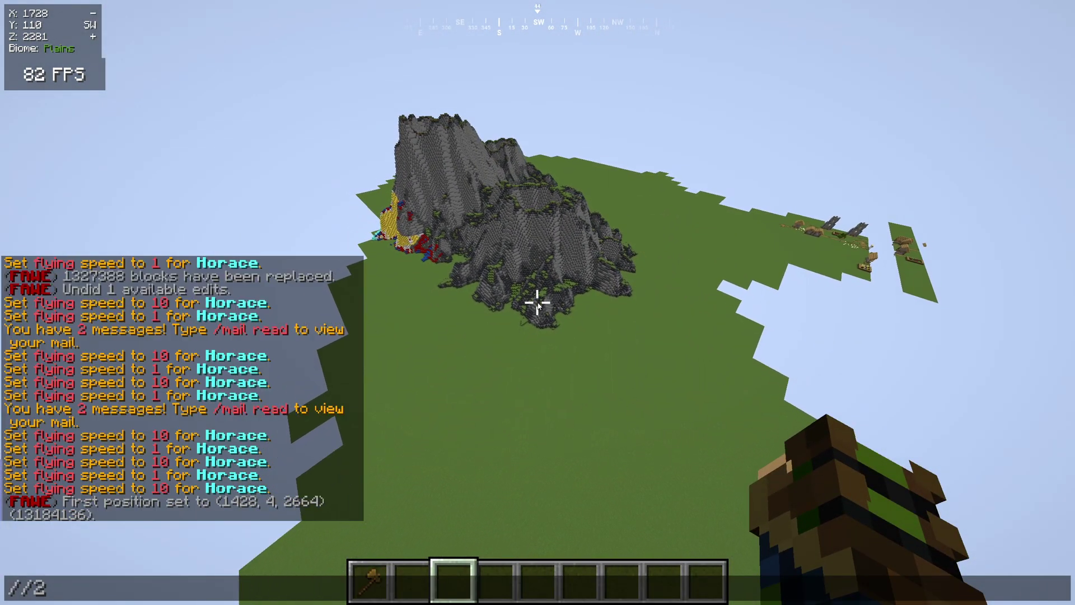
key(Return)
Step: Turn all blocks of the selected mountain into diamond blocks with the command //replace 57
key(w)
key(shift)
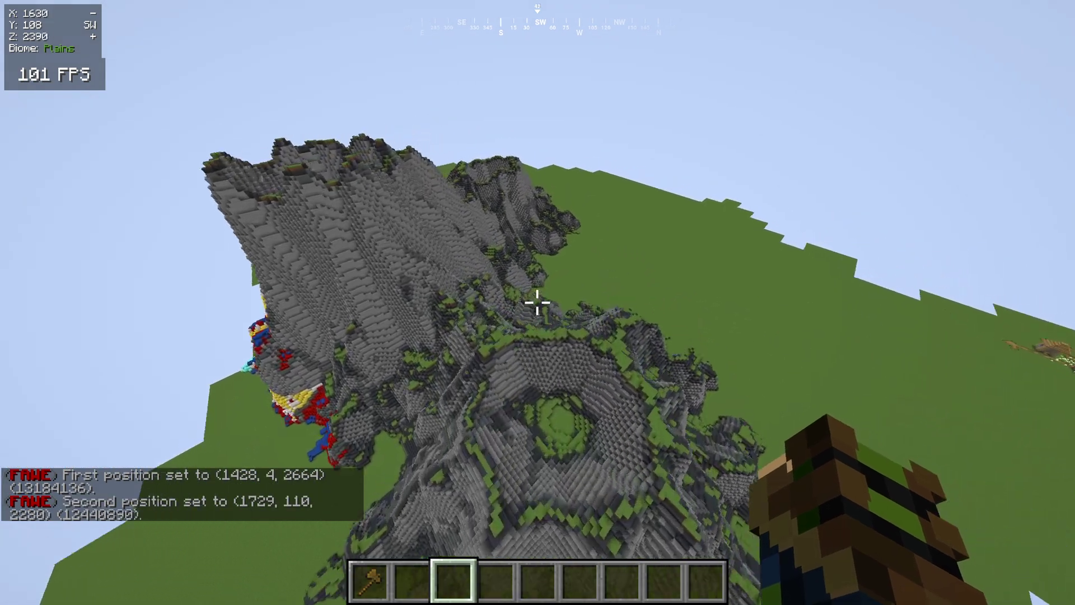
key(s)
key(slash)
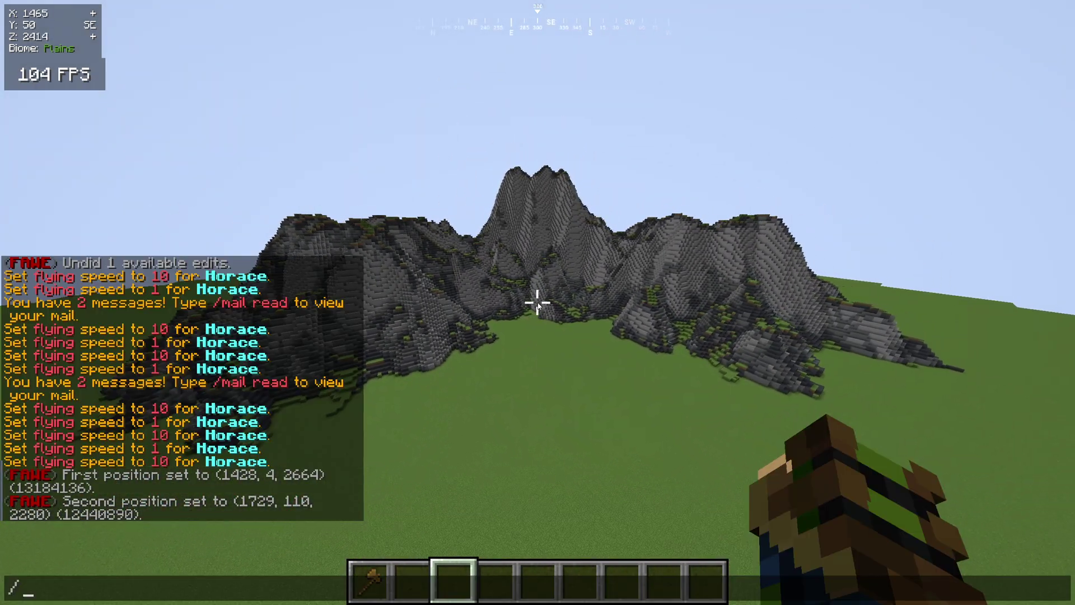
text(/replace 57)
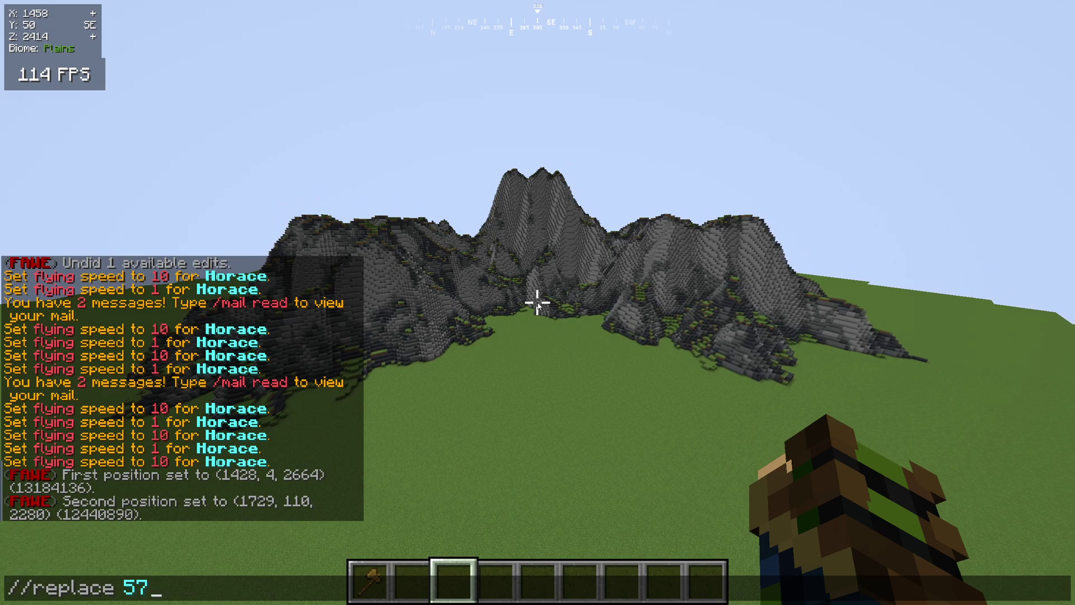
key(Return)
key(w)
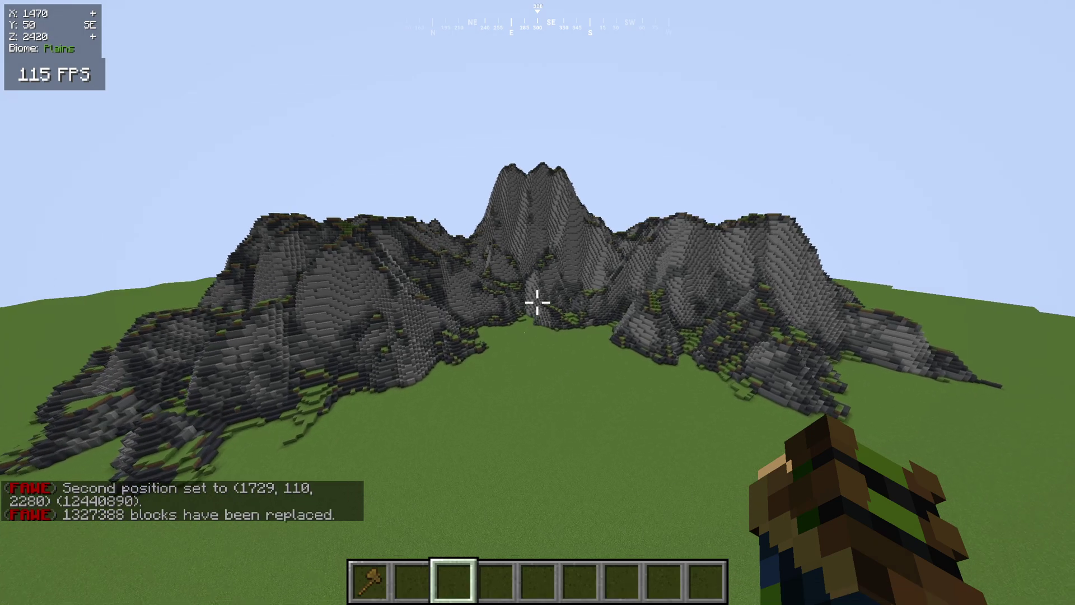
key(slash)
text(/replace diamond)
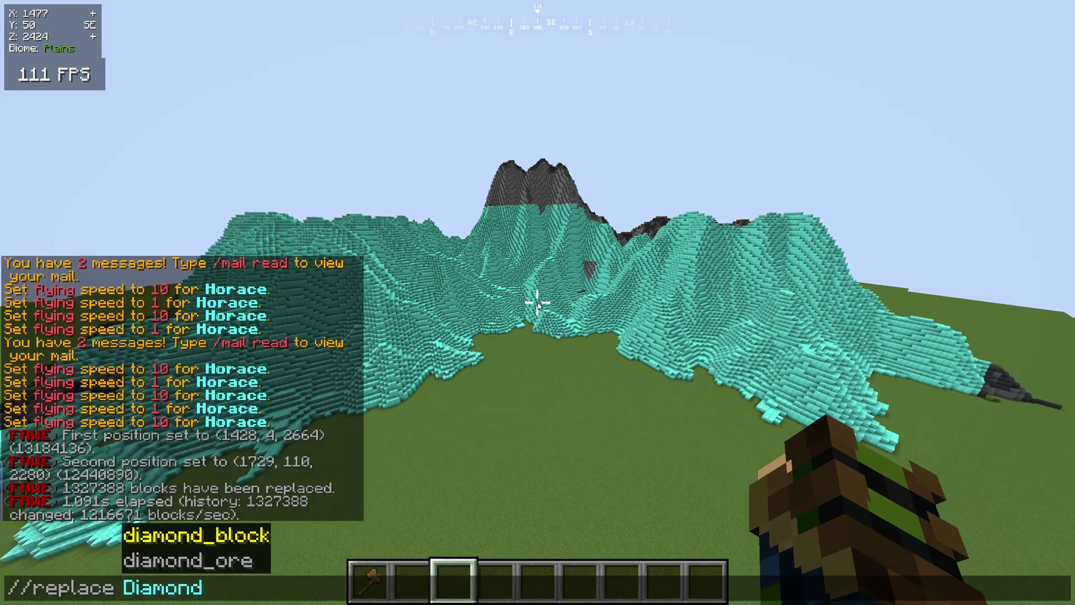
key(Tab)
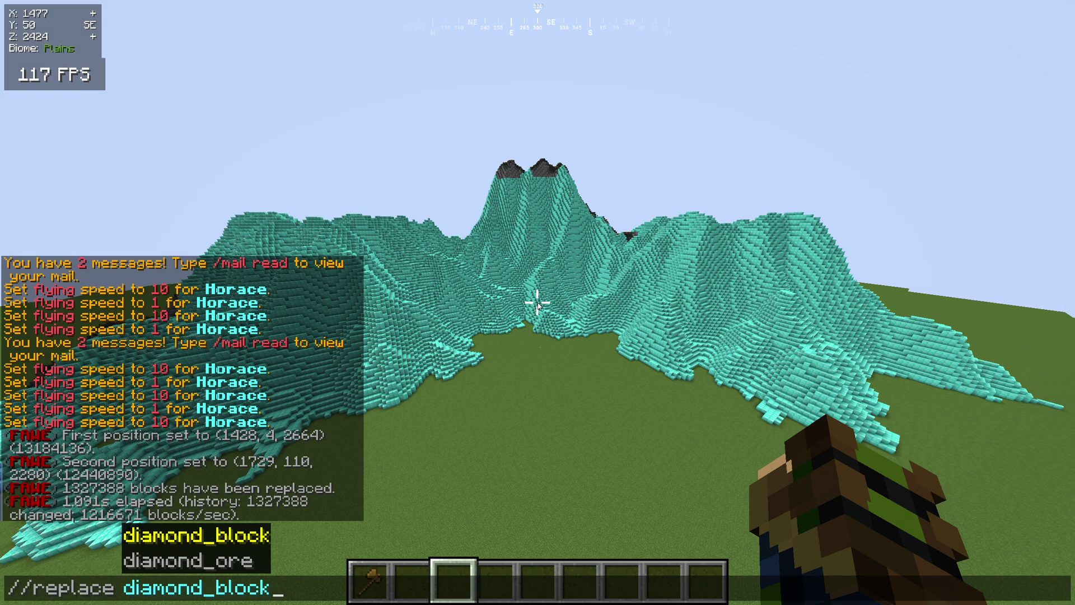
key(Escape)
text(w)
key(Escape)
Step: Examine the diamond-covered mountain from different heights and distances
key(space)
key(w)
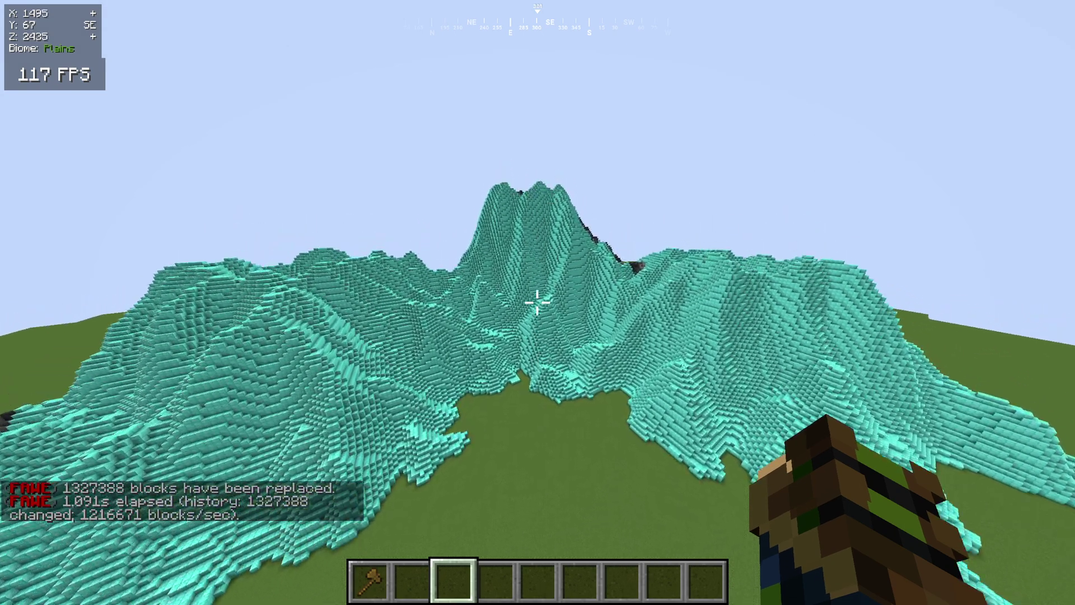
key(s)
key(shift)
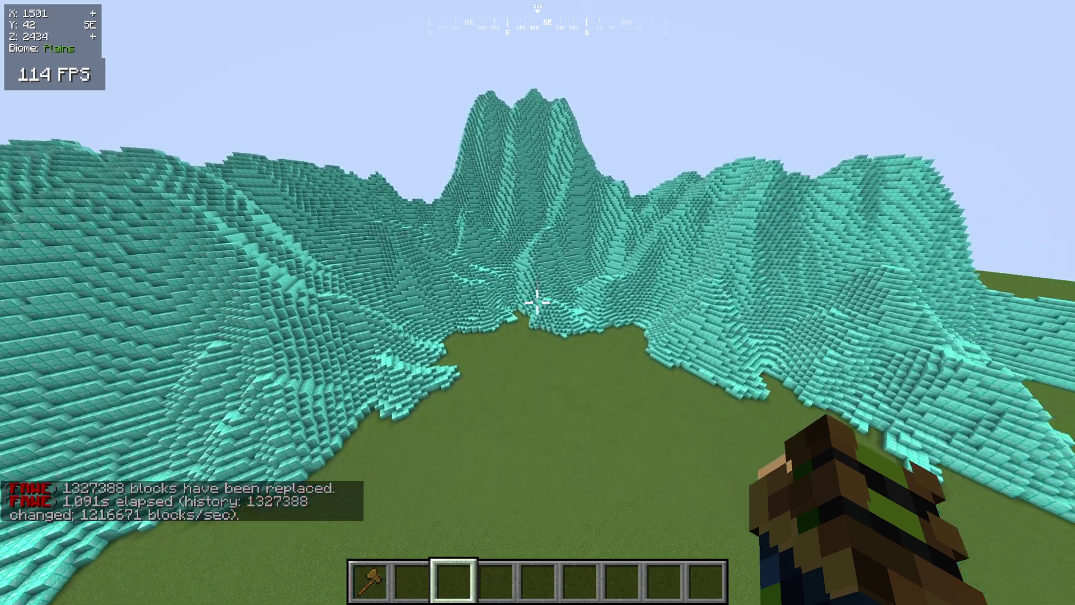
key(s)
key(a)
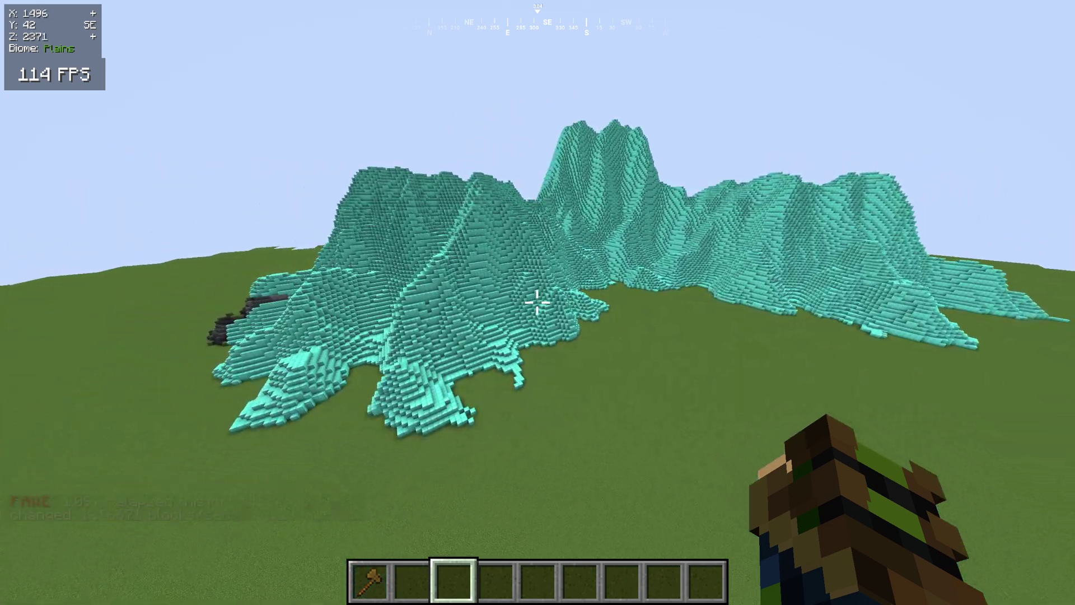
key(w)
key(d)
key(s)
key(a)
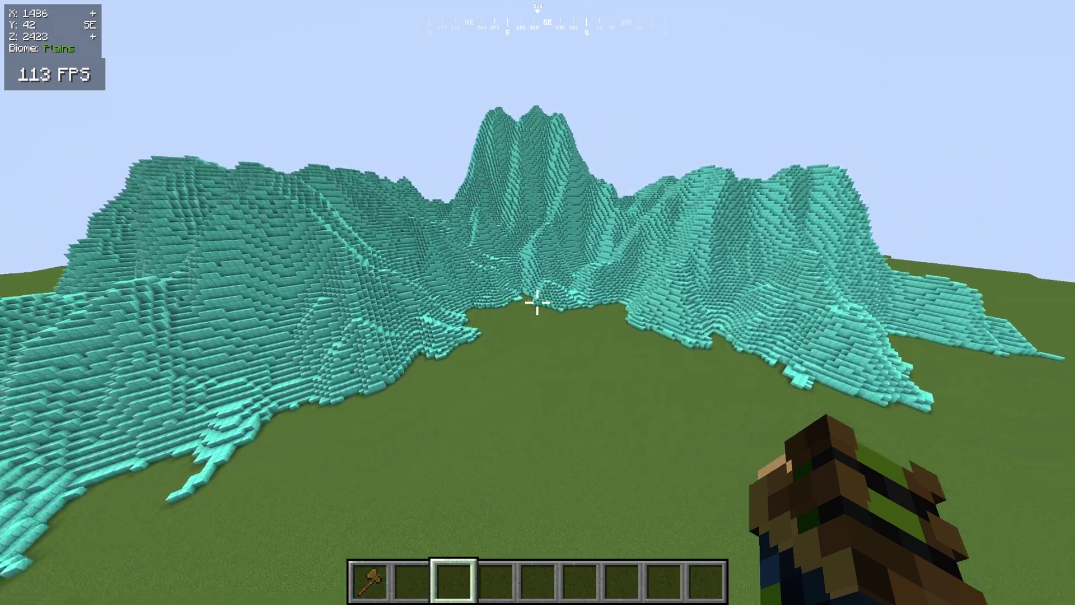
key(w)
scroll(538, 302, up, 1)
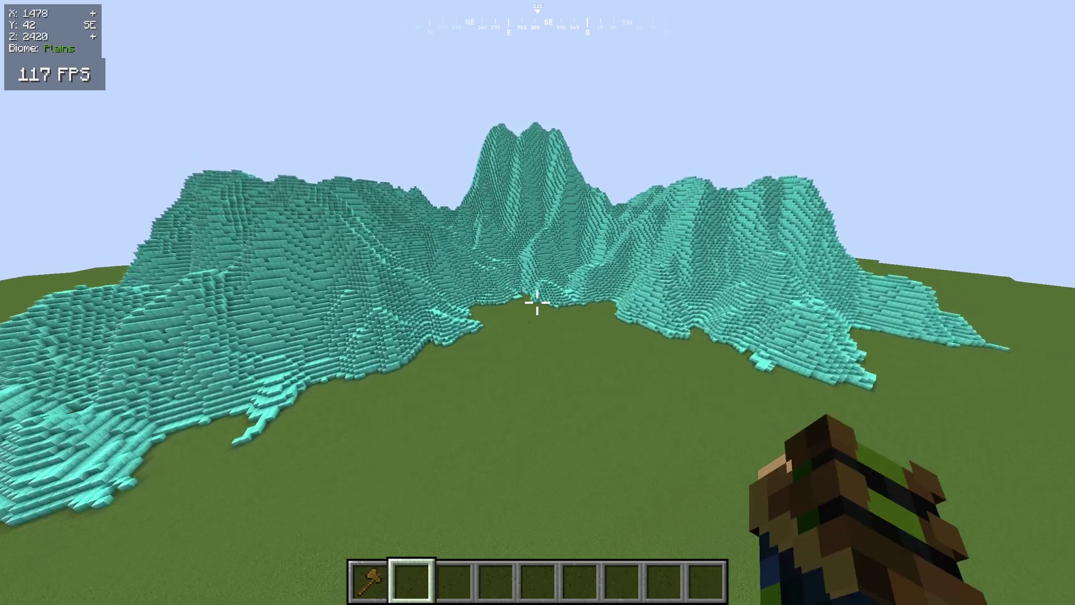
Step: Set a global slope-angle mask from 0 to 70 degrees with the command //gmask /[0d][70d]
key(slash)
text(/sgmask /)
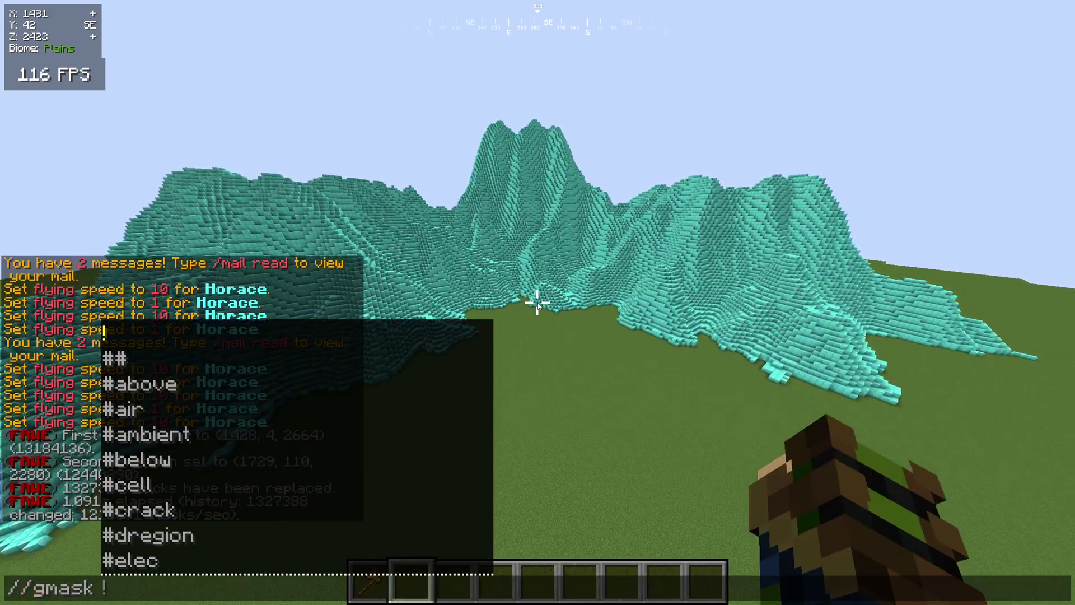
text([)
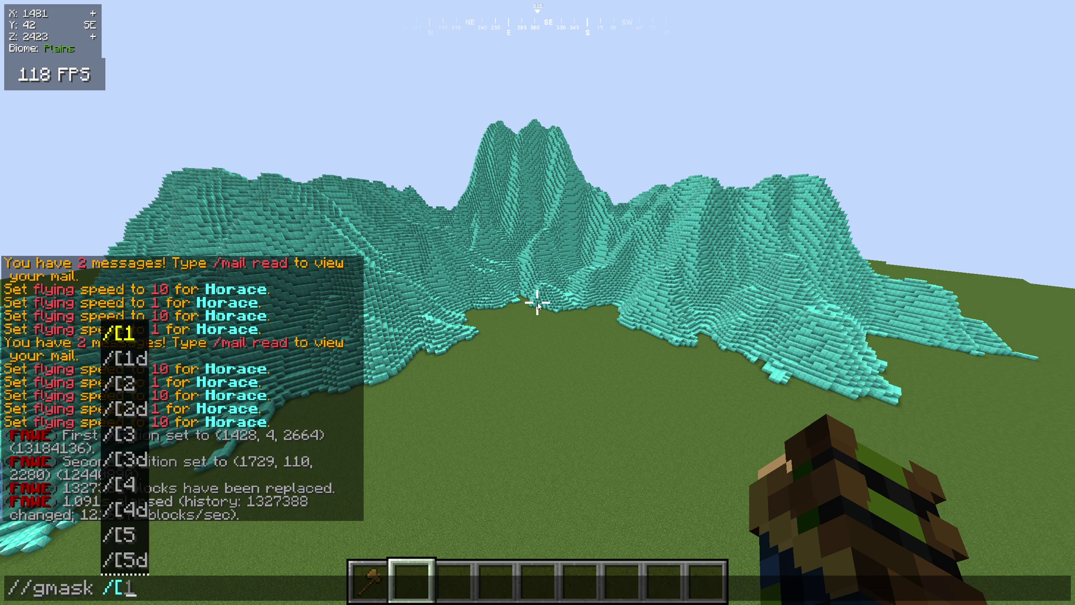
text(0d)
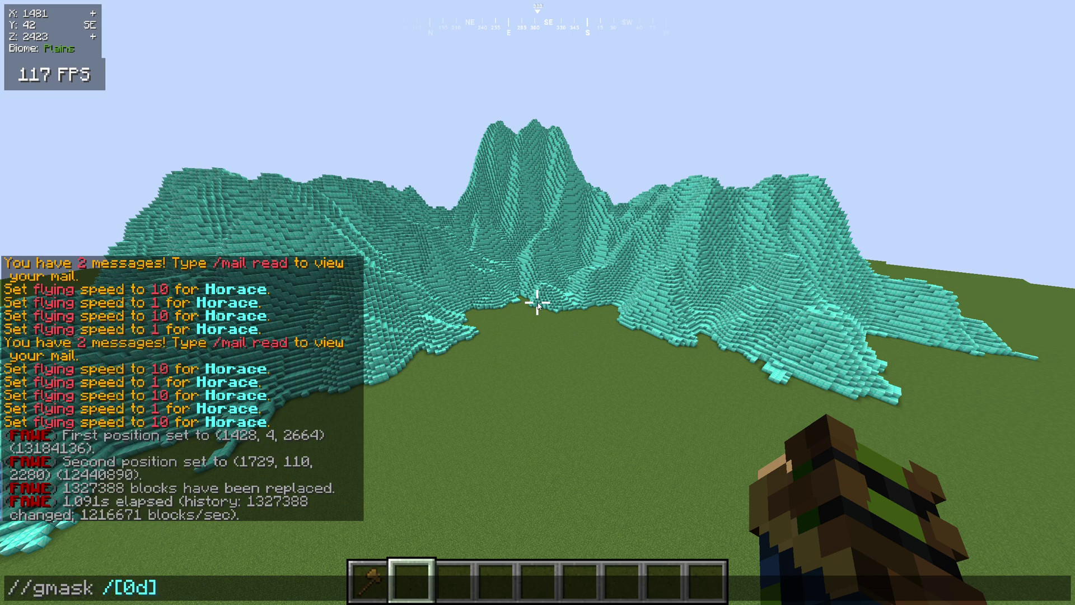
text(][)
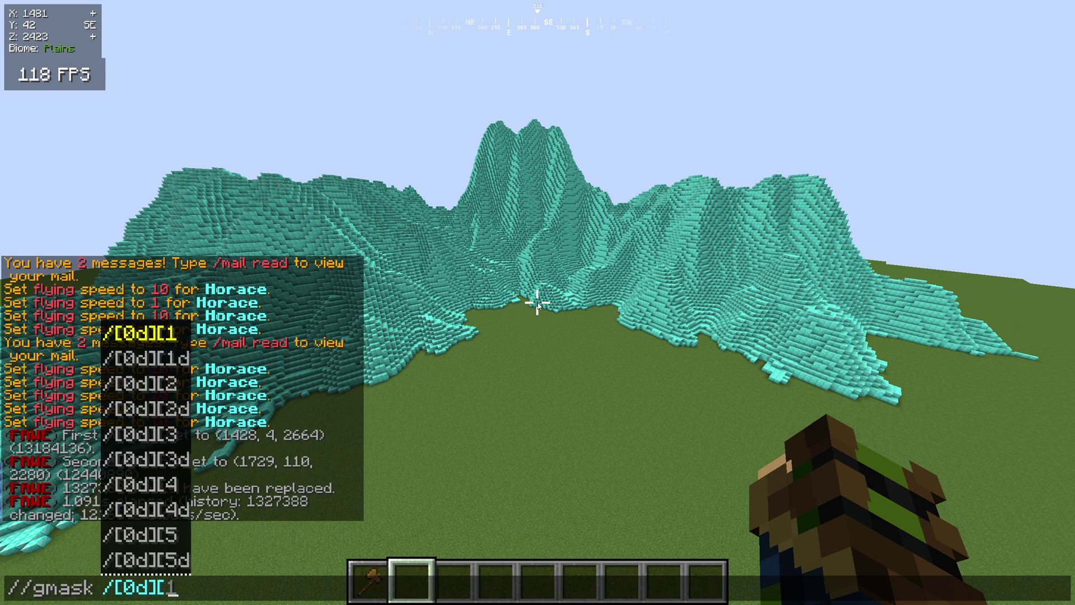
text(6)
key(BackSpace)
text(70d)
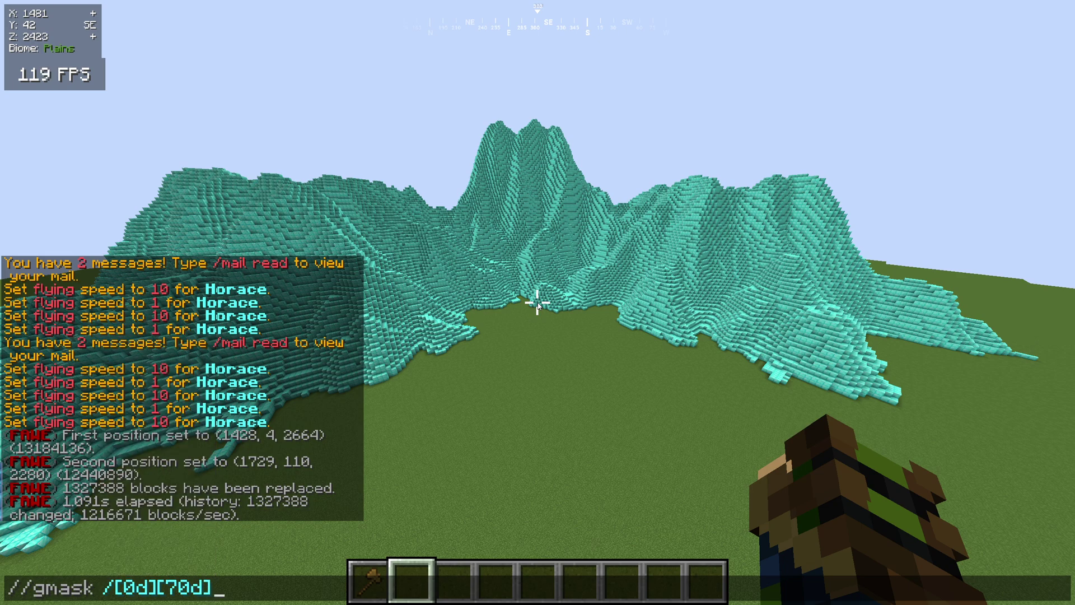
key(Return)
key(w)
key(space)
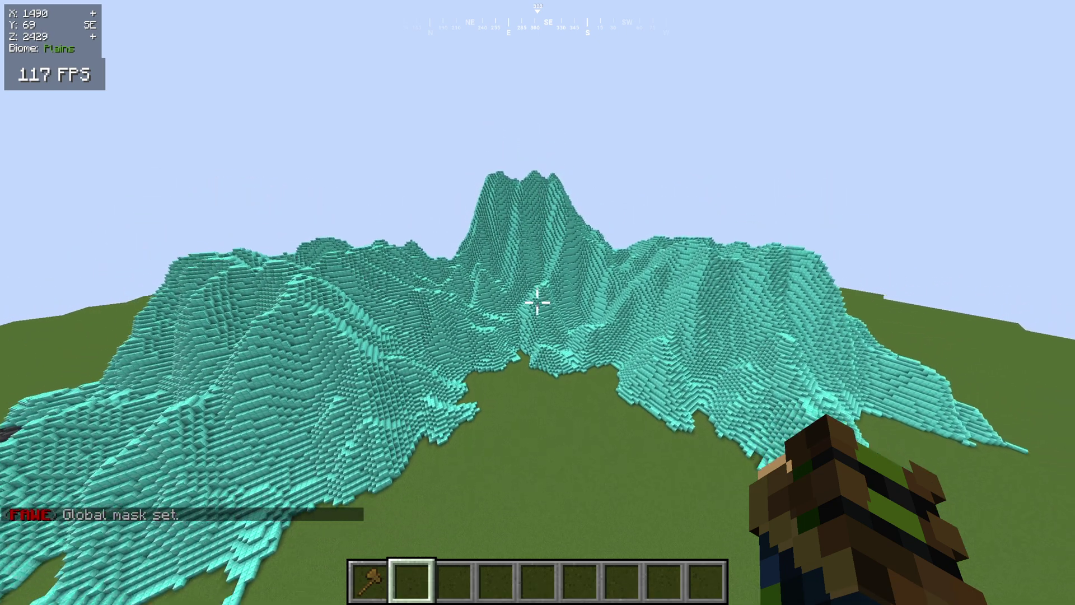
Step: Replace the masked blocks in the mountain selection with gold blocks using the command //replace 41
key(s)
key(shift)
key(slash)
text(/repl)
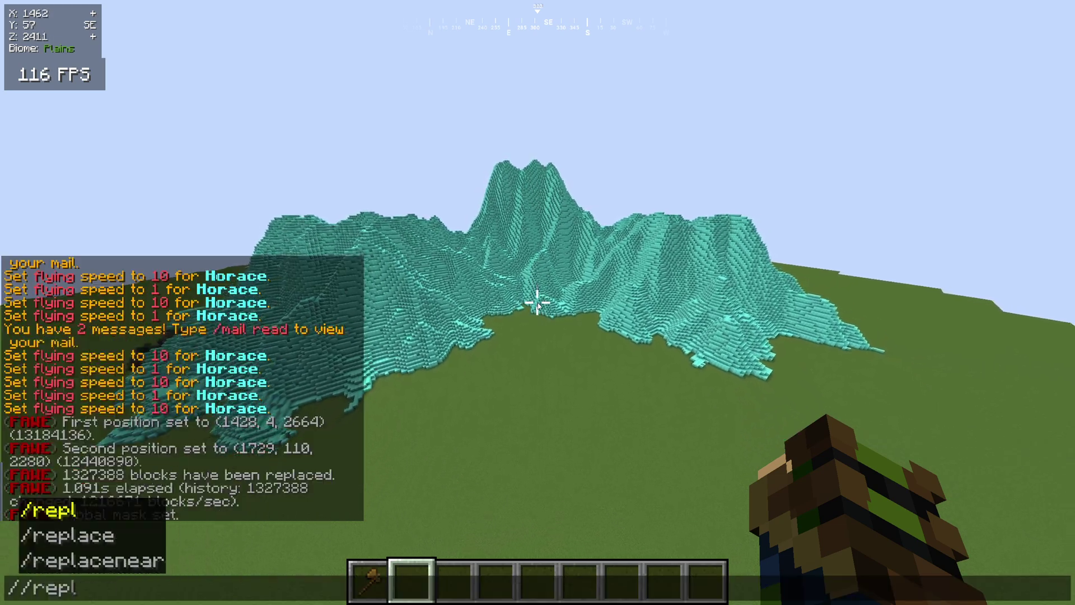
text(ace )
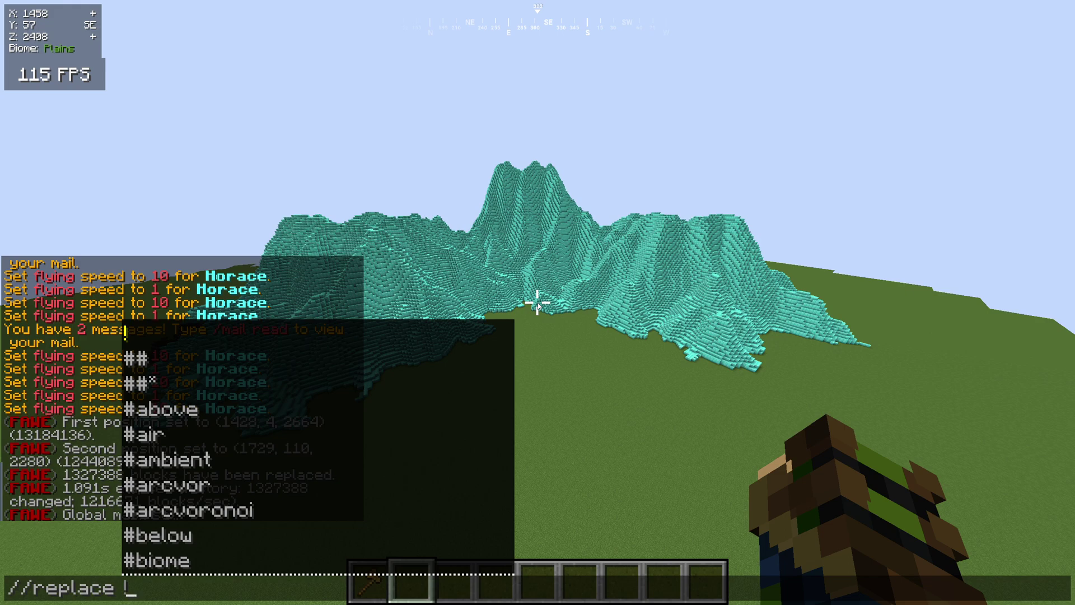
text(!)
key(BackSpace)
text(57)
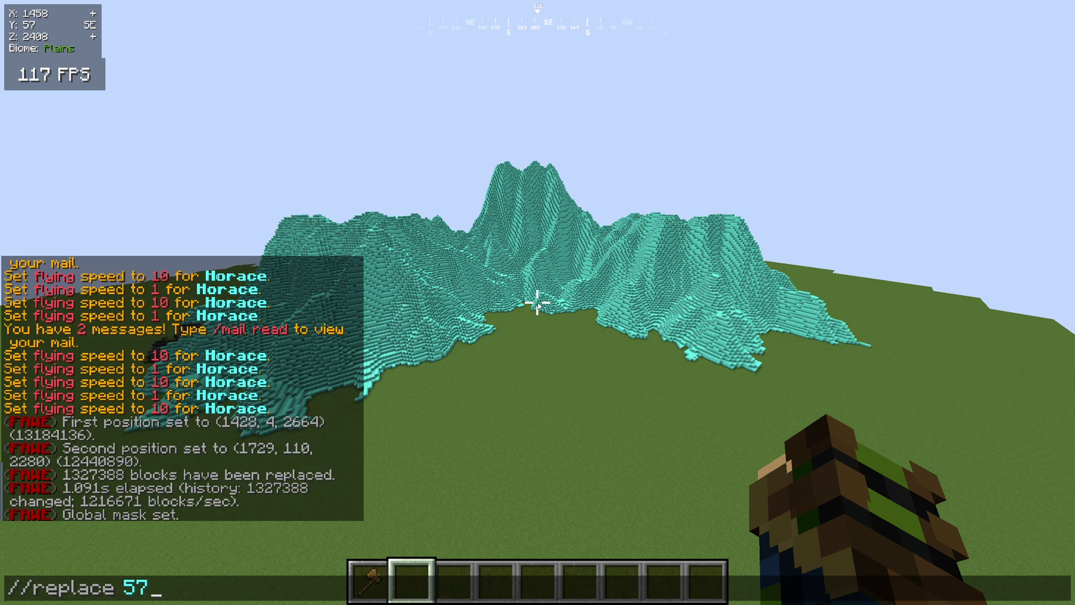
text(41)
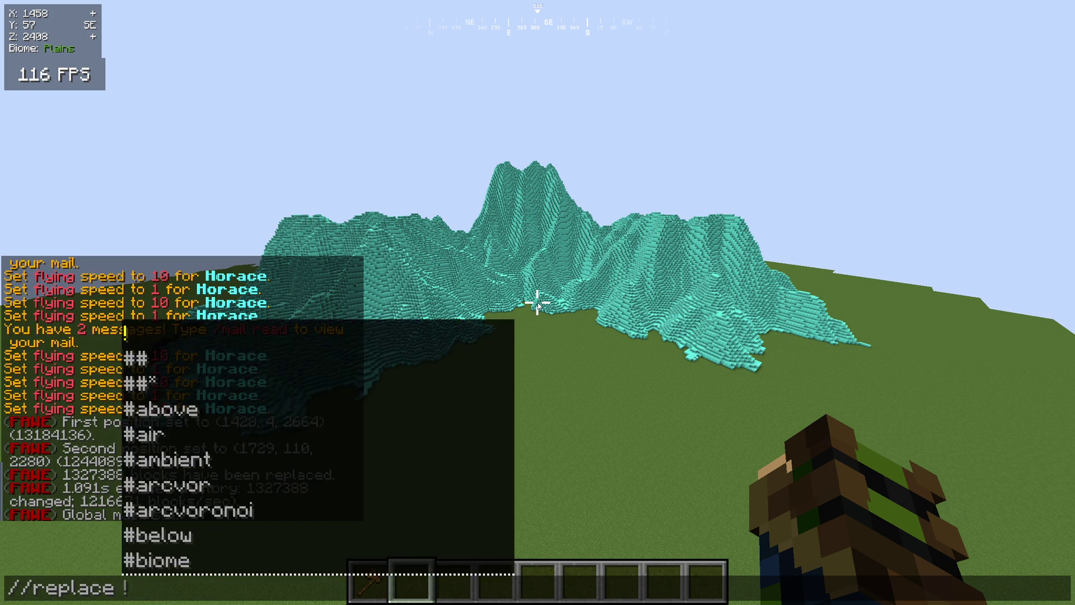
key(Return)
key(w)
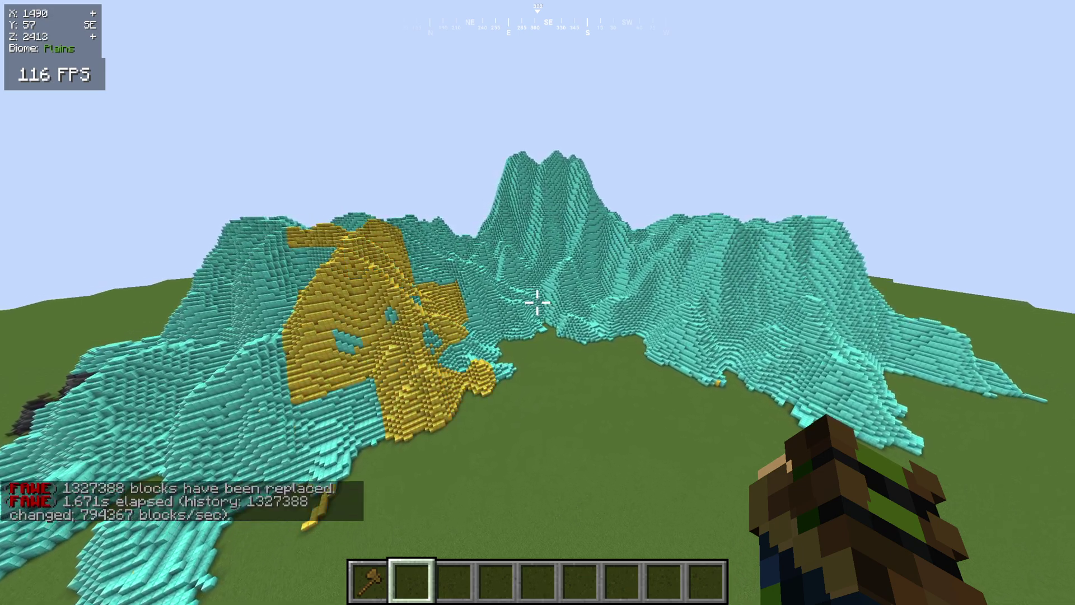
Step: Set the global slope-angle mask to a range of 0 to 60 degrees with the command //gmask /[0d][60d]
key(w)
key(space)
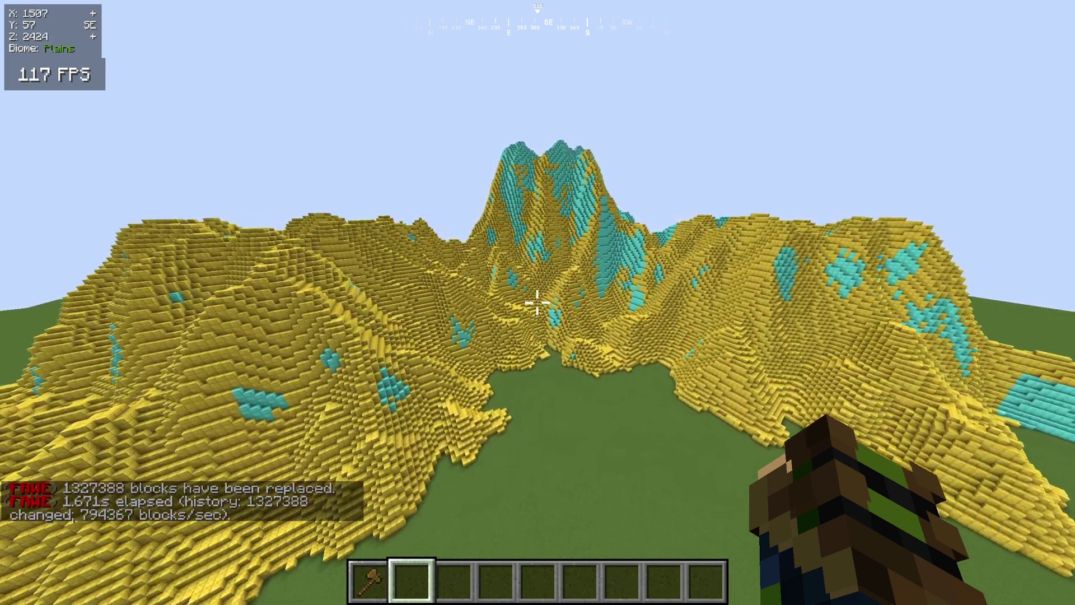
key(c)
key(s)
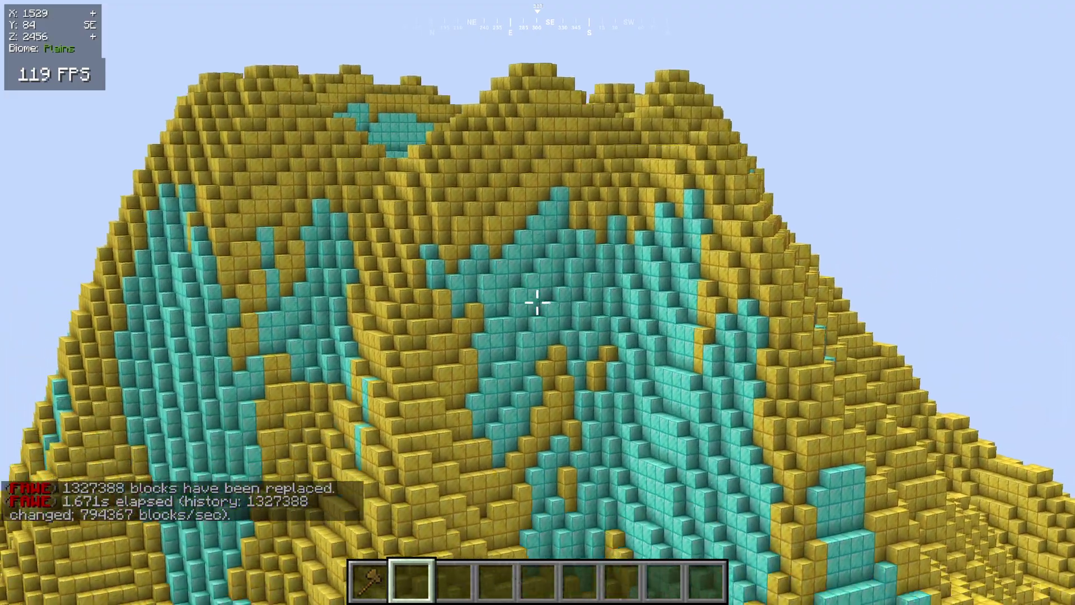
key(s)
key(shift)
key(t)
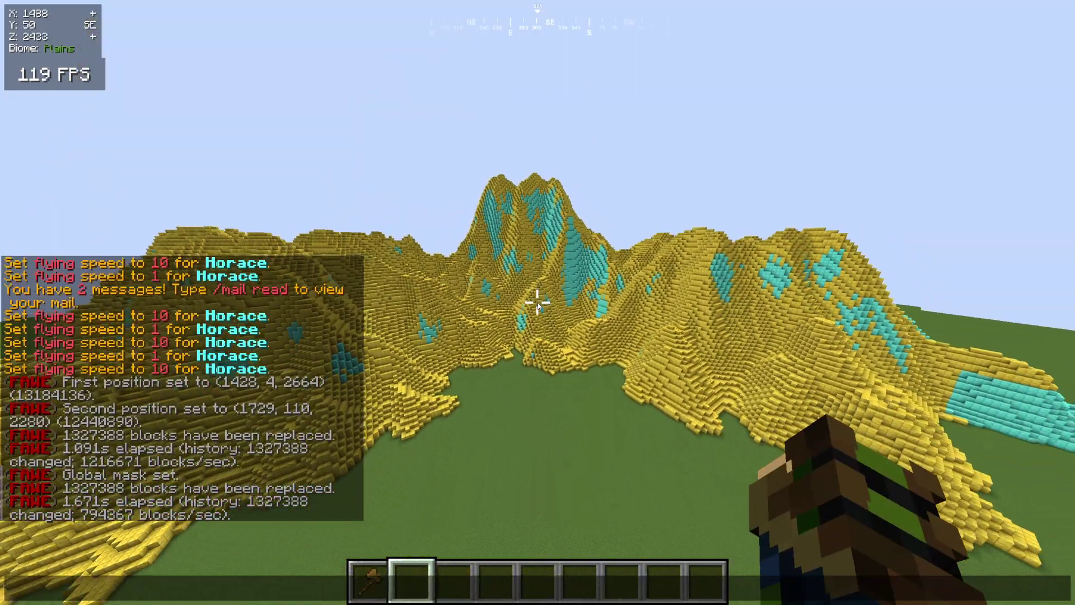
key(Up)
key(Up)
key(Left)
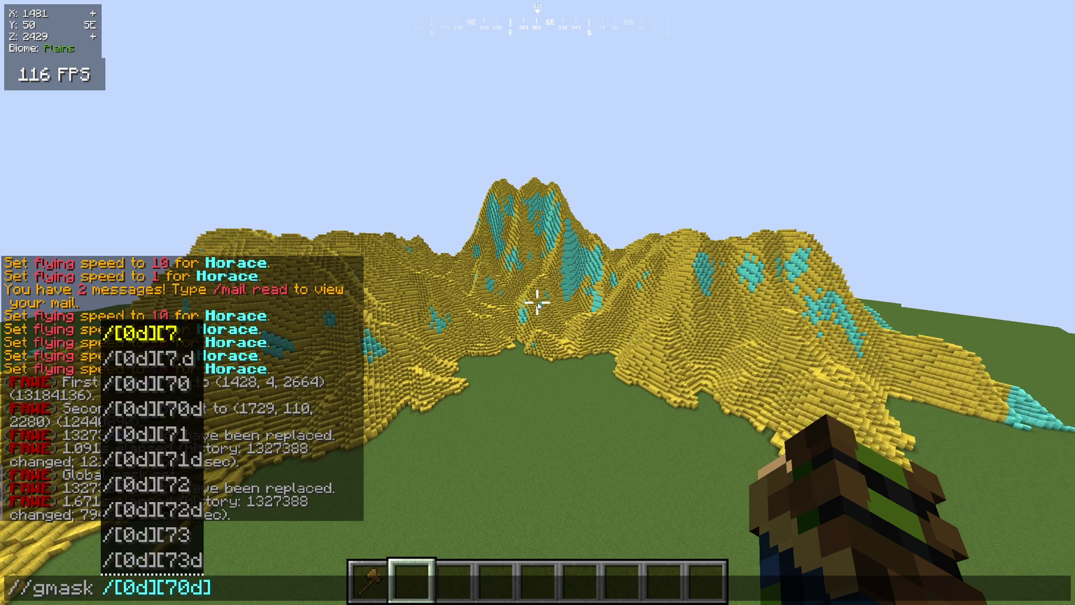
key(Return)
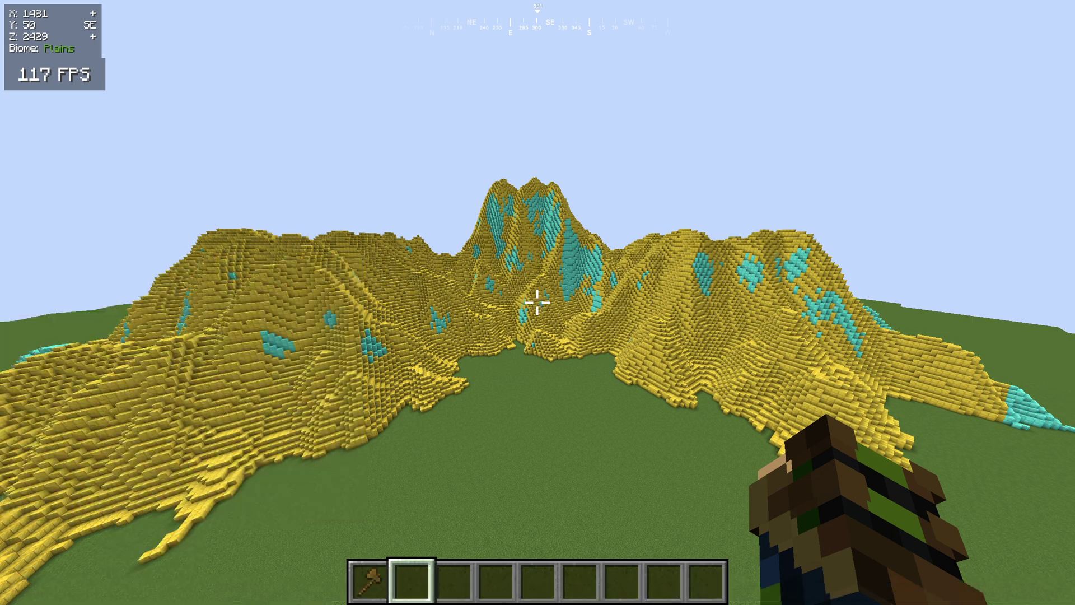
Step: Replace the masked blocks in the mountain selection with iron blocks using the command //replace 42
key(t)
key(Up)
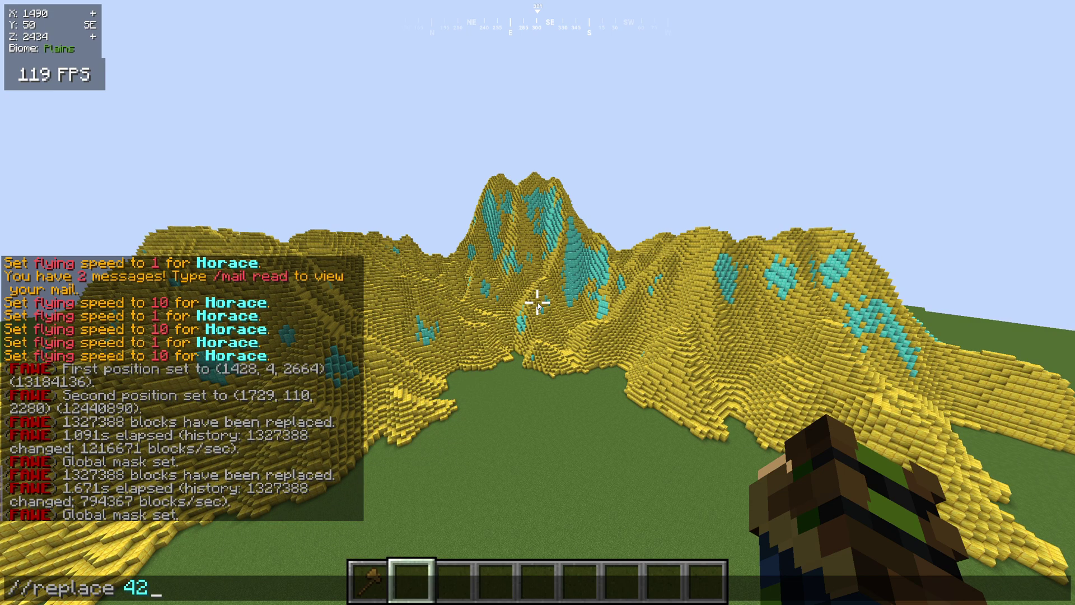
key(Return)
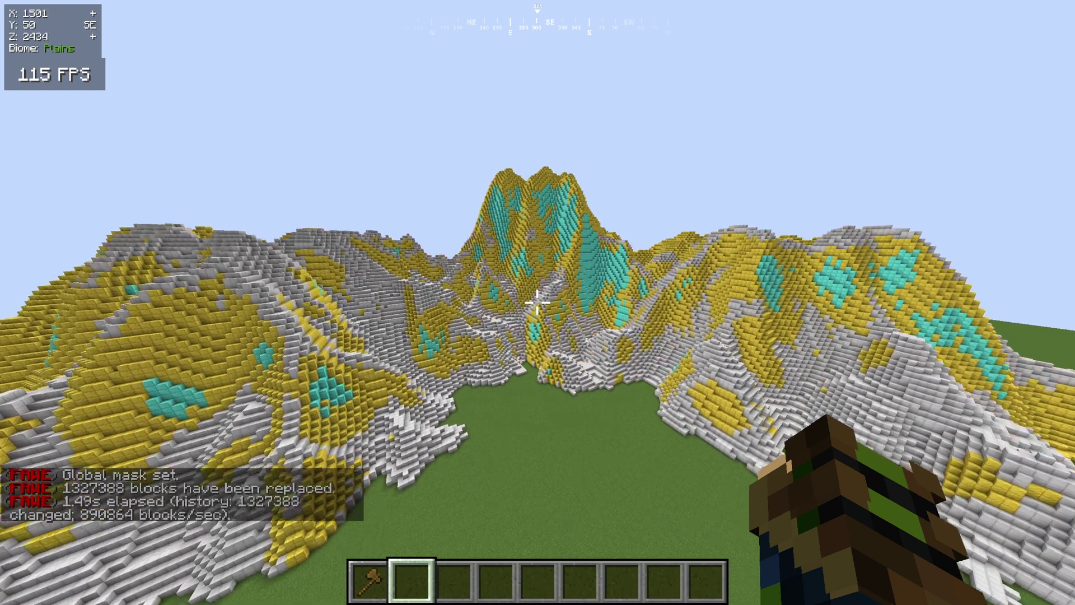
key(s)
click(537, 303)
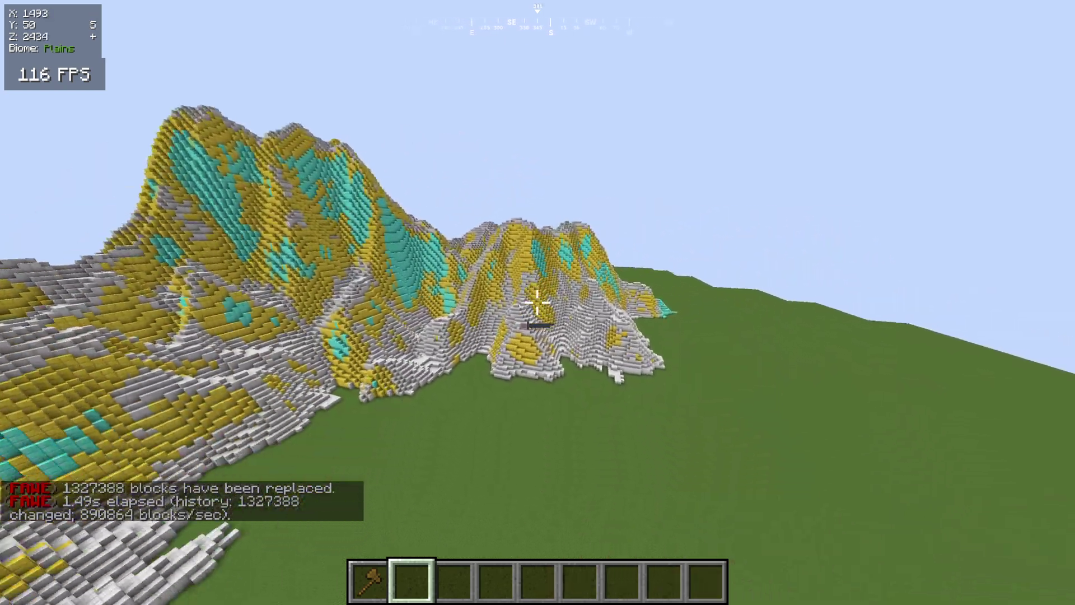
Step: Lower the upper angle limit of the global slope mask below 60 degrees with the //gmask command
key(t)
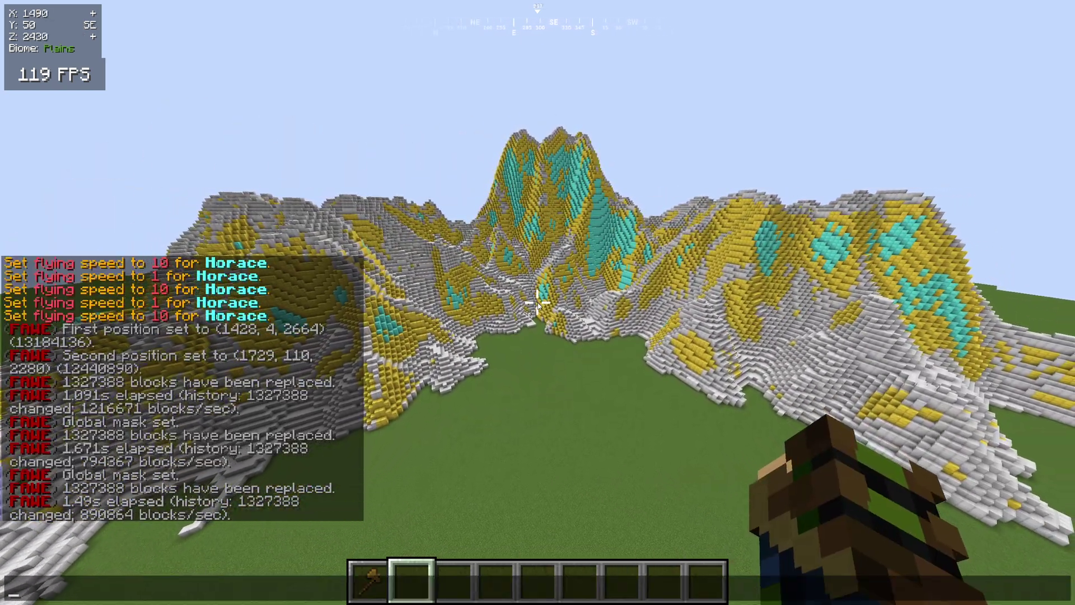
key(Escape)
key(w)
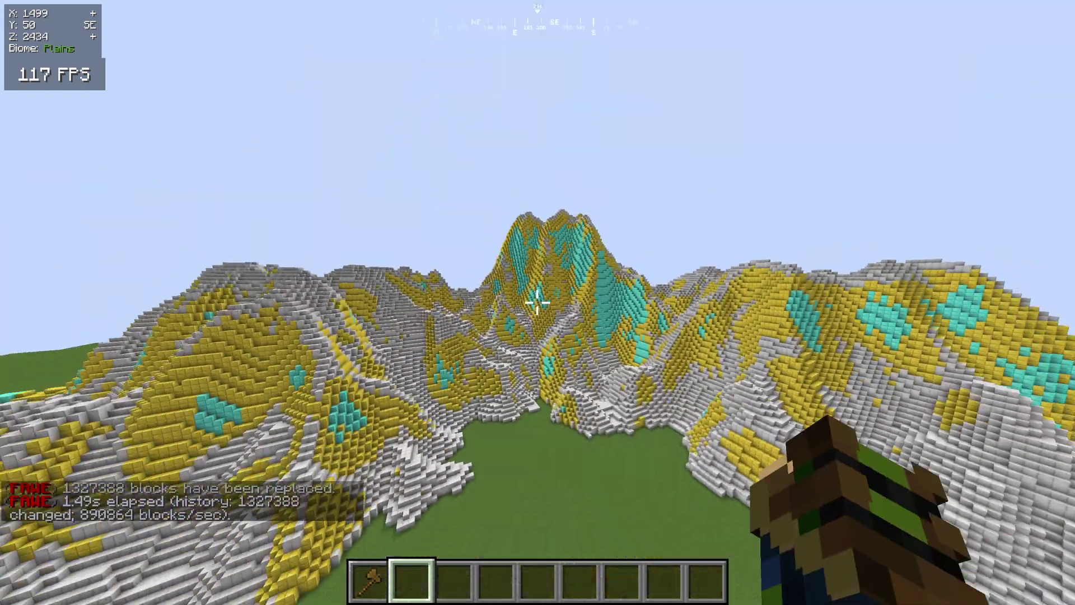
text(t//replace 42)
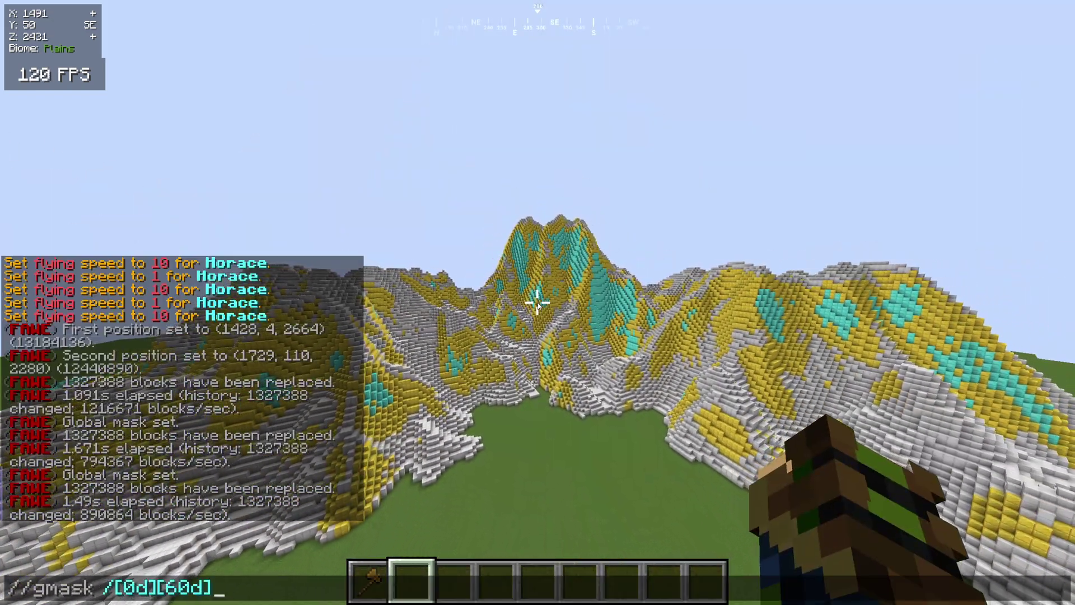
key(Left)
key(Left)
key(Return)
Step: Replace the masked blocks in the mountain selection with redstone blocks using the command //replace 152
key(w)
key(t)
key(Up)
key(Up)
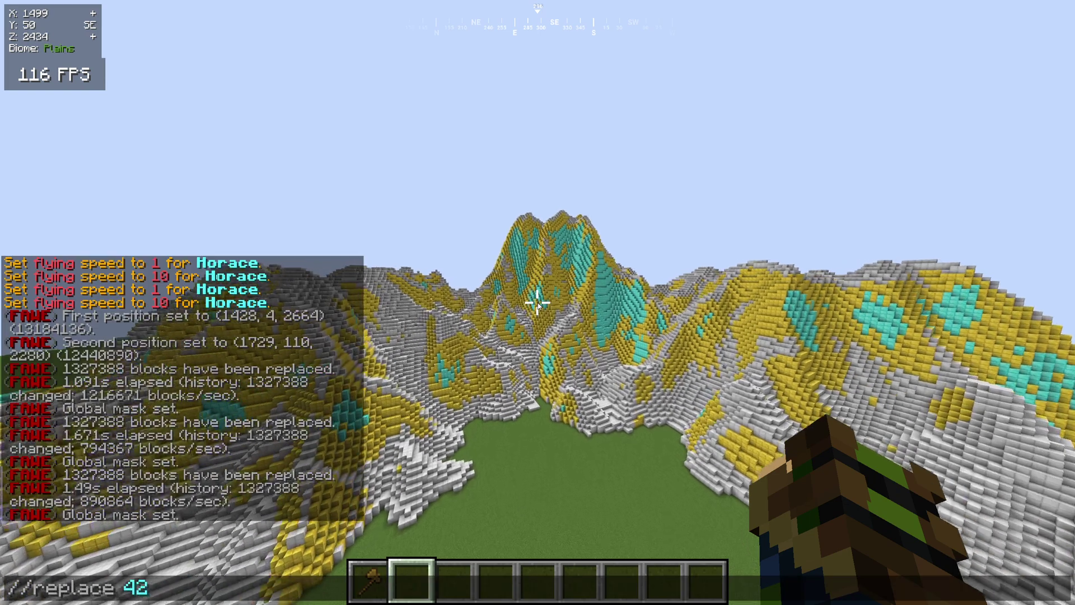
key(BackSpace)
key(BackSpace)
text(152)
key(Return)
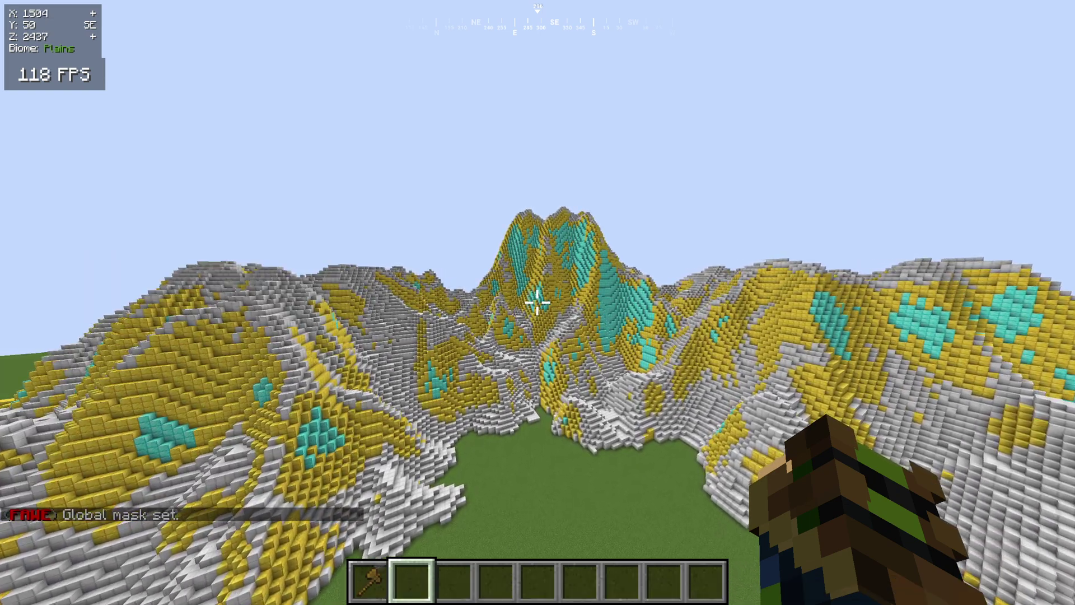
text(sty)
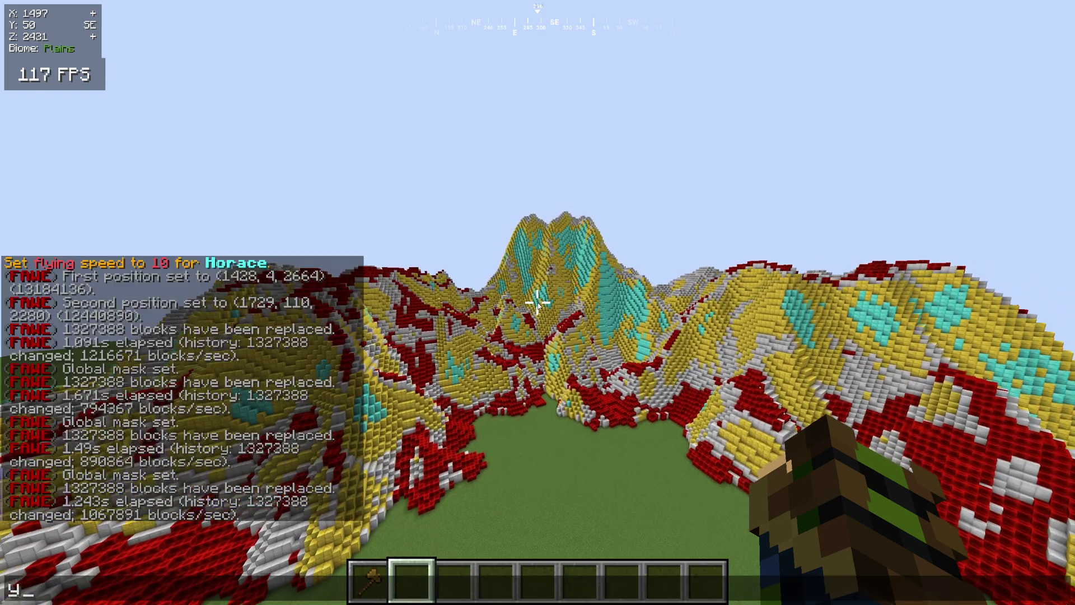
key(Escape)
key(s)
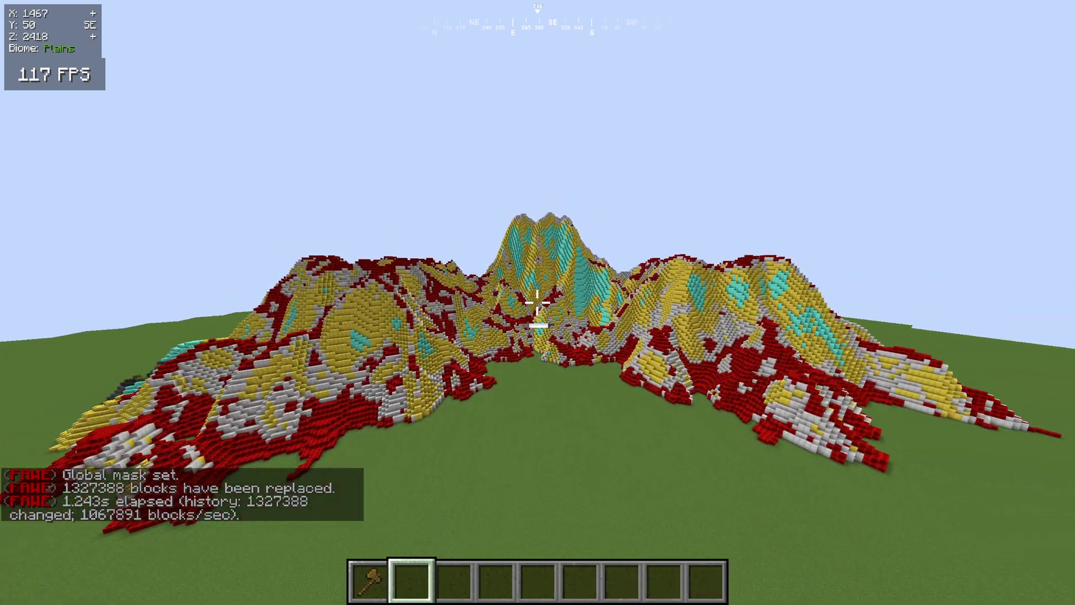
Step: Disable the global mask with //gmask and turn the remaining diamond blocks into stone with //replace 57 1
key(w)
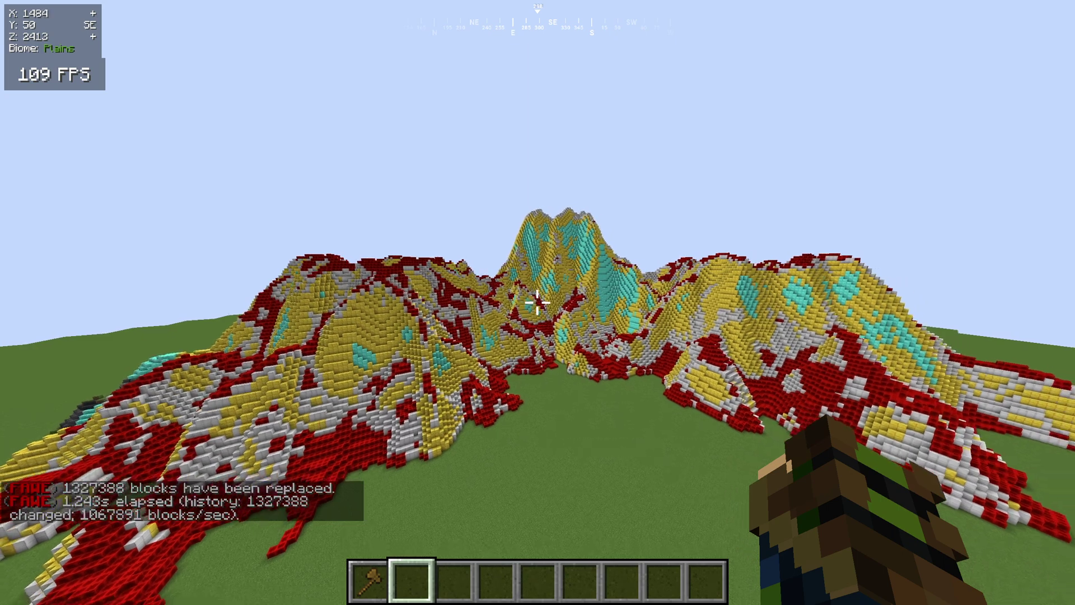
text(t//gmask)
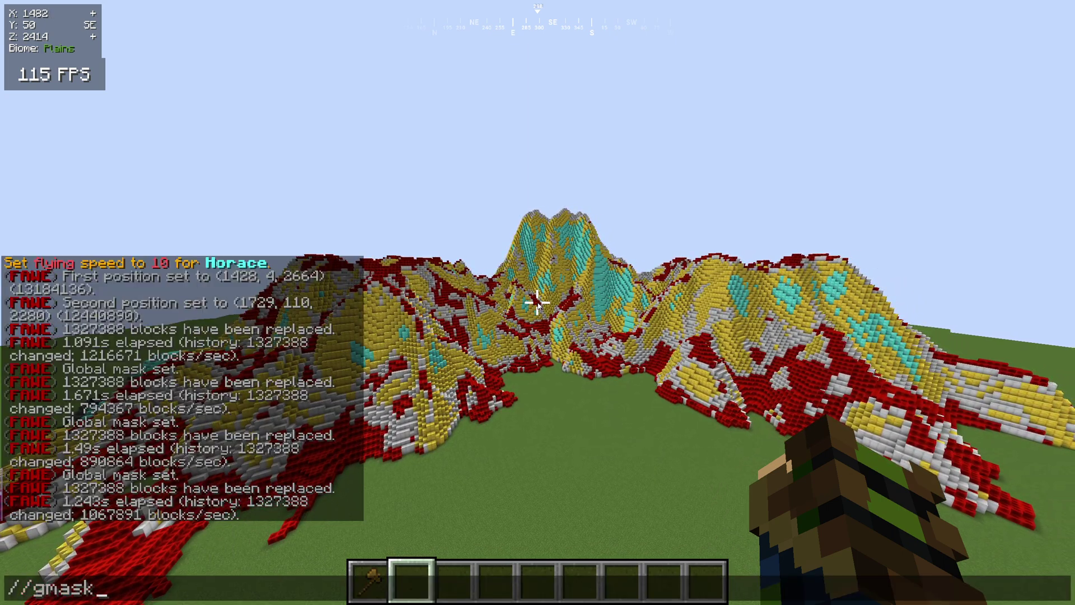
key(Return)
text(t//replace 57 1)
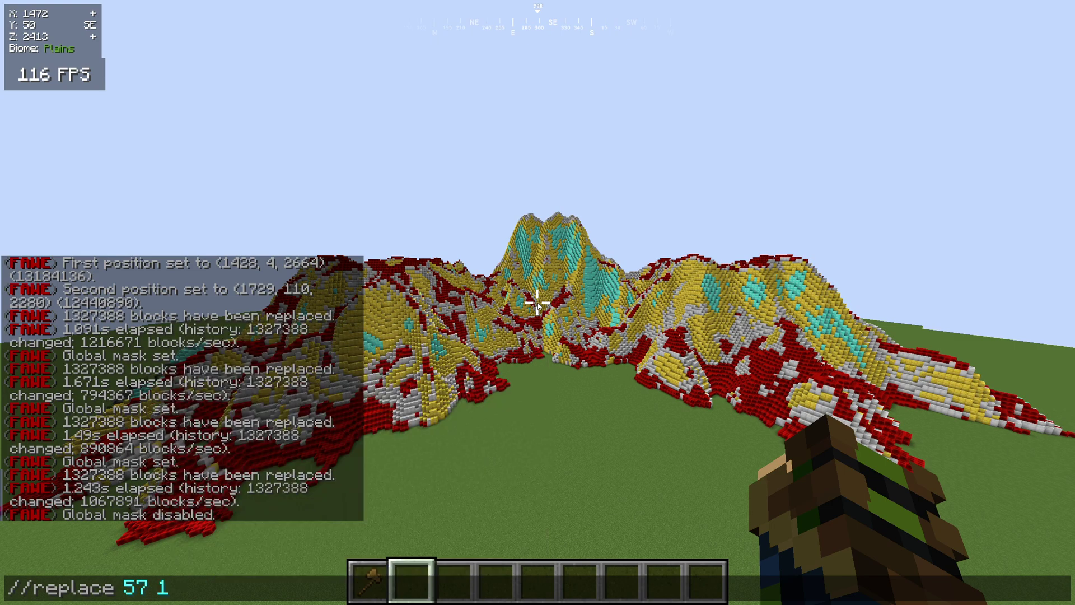
key(Return)
Step: Try replacing the gold blocks with gray wool using //replace 41 35:7, and undo that replacement
key(w)
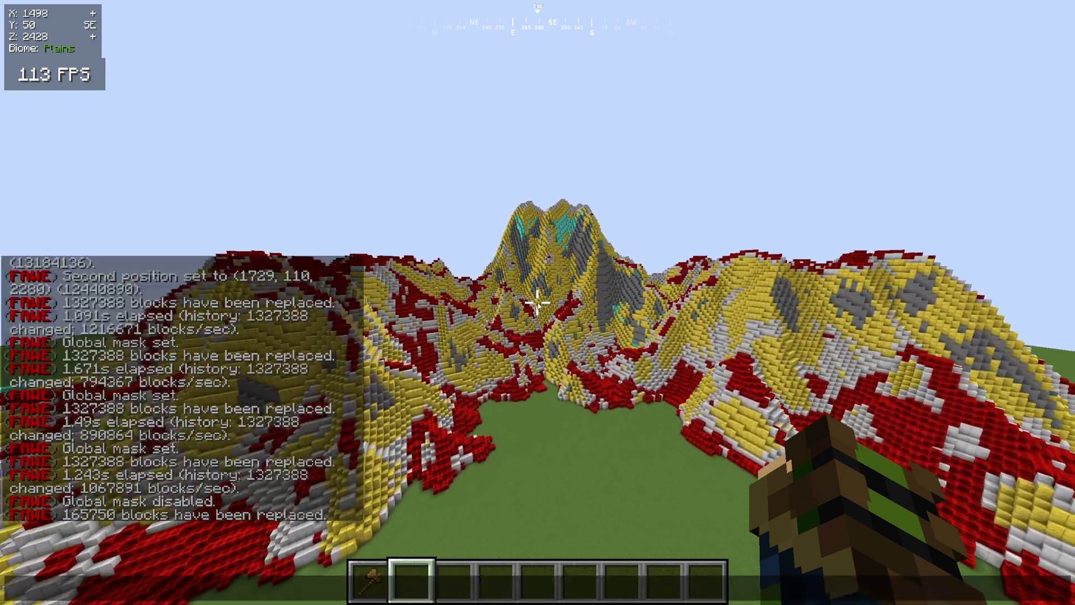
key(t)
key(Up)
key(BackSpace)
key(BackSpace)
key(BackSpace)
key(BackSpace)
text(!)
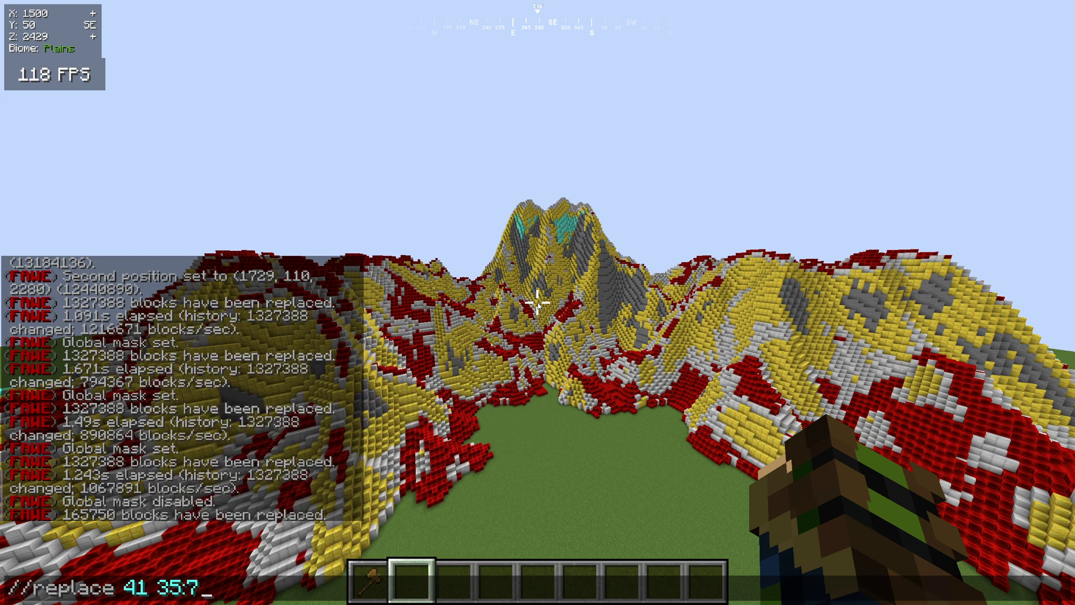
key(Return)
key(w)
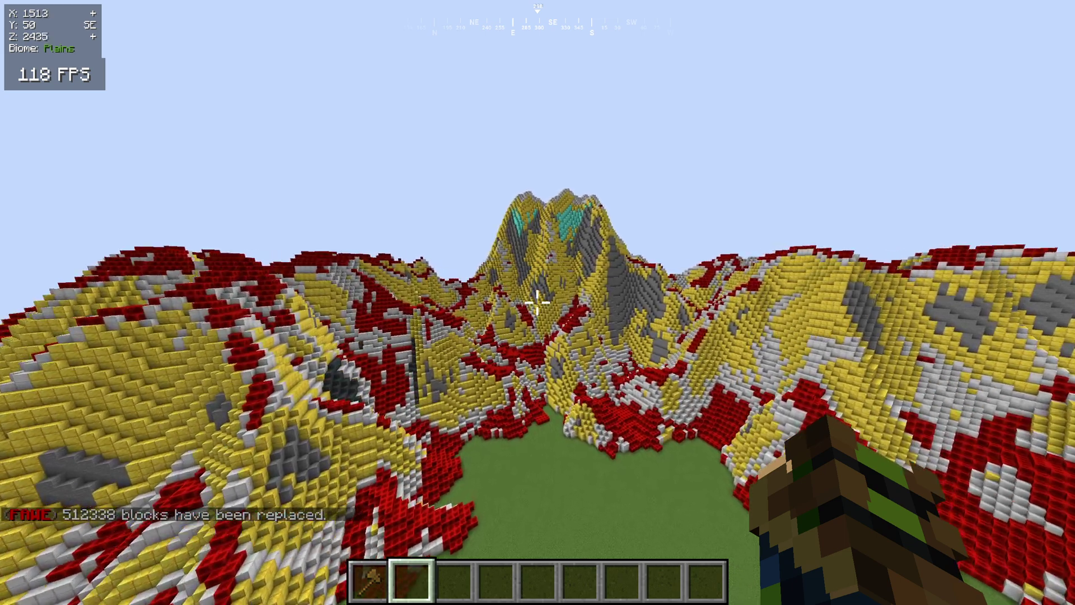
key(z)
Step: Replace the mountain's gold blocks with light gray wool using the command //replace 41 35:8
key(t)
key(Up)
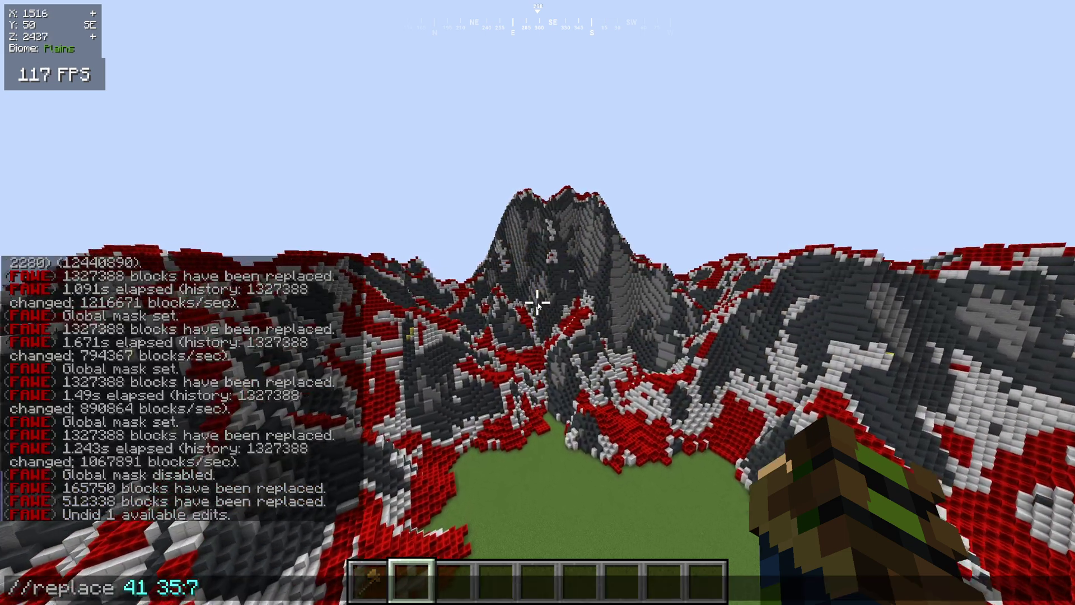
key(BackSpace)
text(8)
key(Return)
key(w)
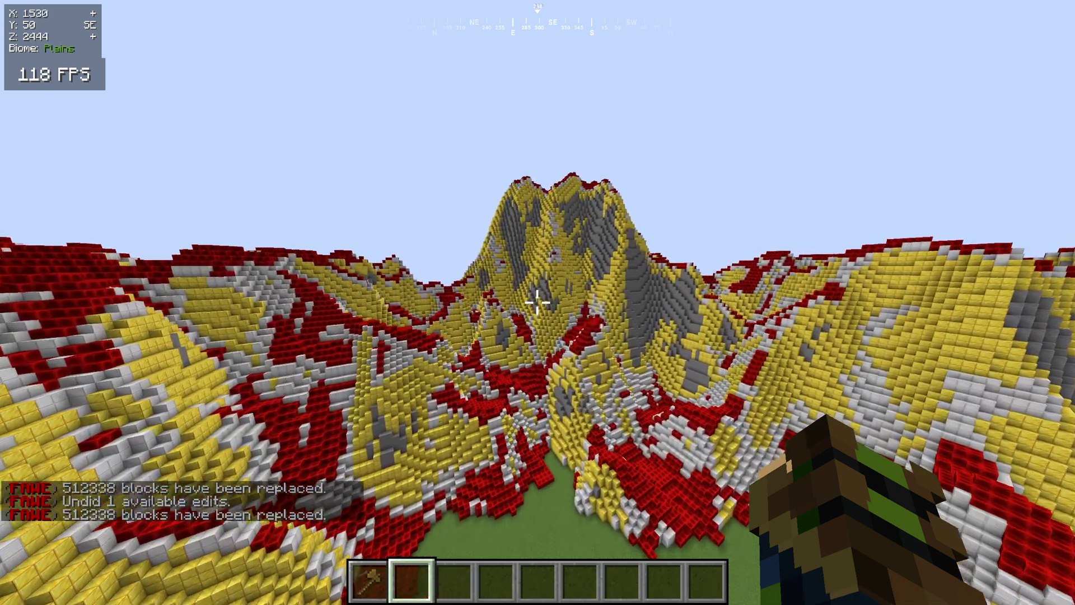
Step: Examine the light gray slopes up close and set the flying speed to 10
key(s)
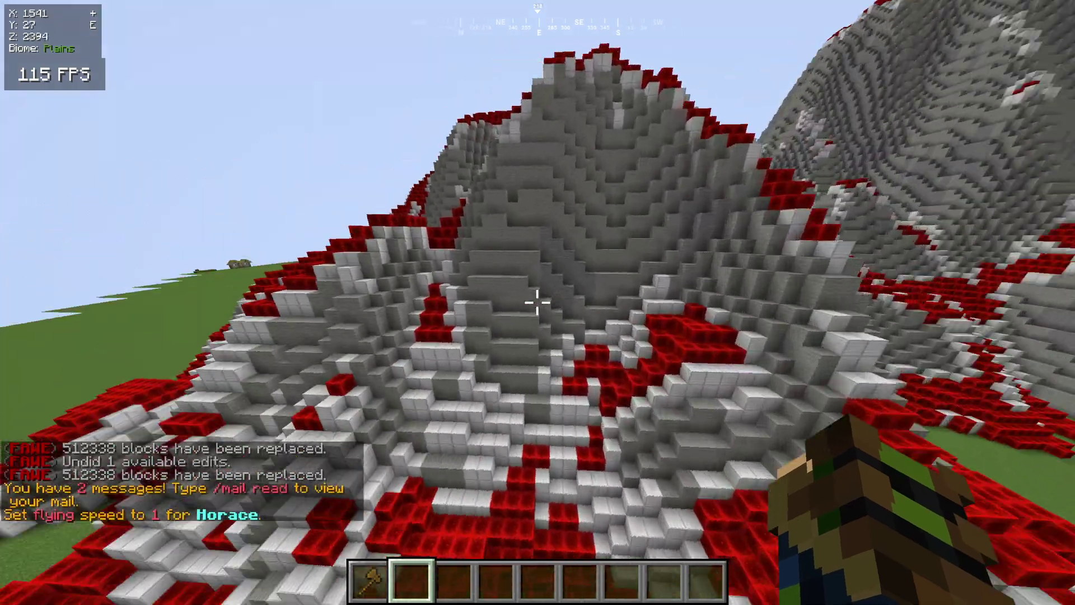
key(w)
key(t)
key(Up)
text(0)
key(Return)
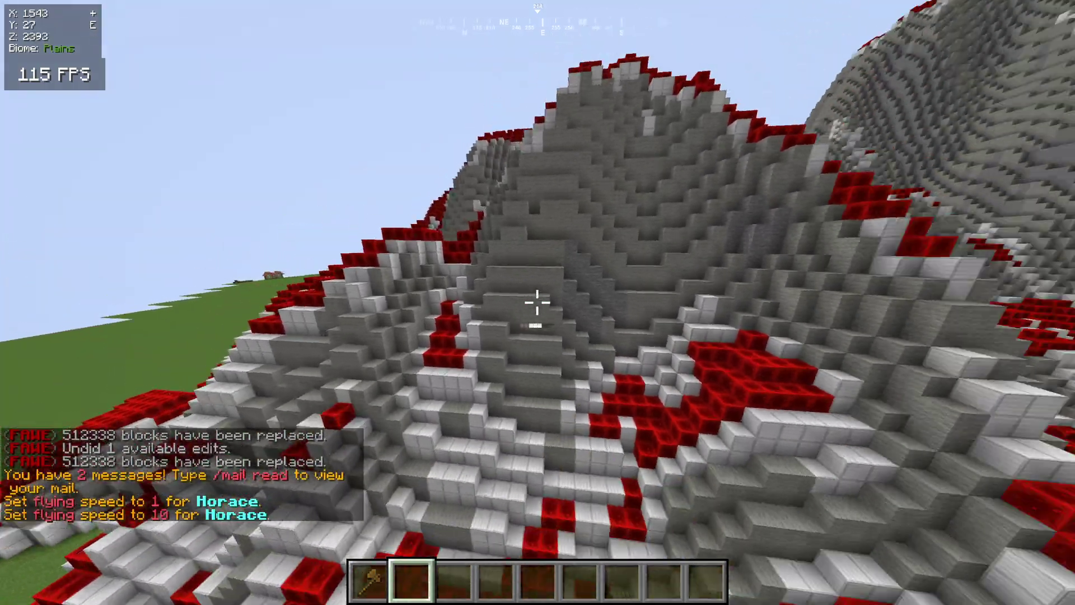
Step: Replace the mountain's iron blocks with cyan terracotta using the command //replace 42 159:9
key(d)
key(space)
key(t)
key(Up)
key(Up)
key(BackSpace)
key(BackSpace)
key(BackSpace)
key(BackSpace)
key(BackSpace)
key(BackSpace)
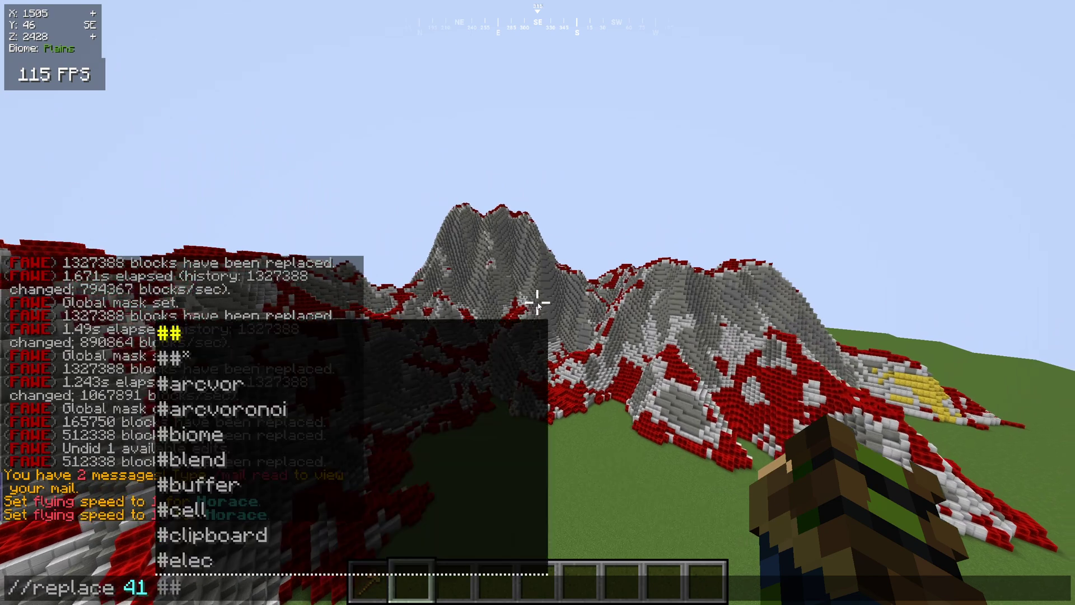
text(2 159:9)
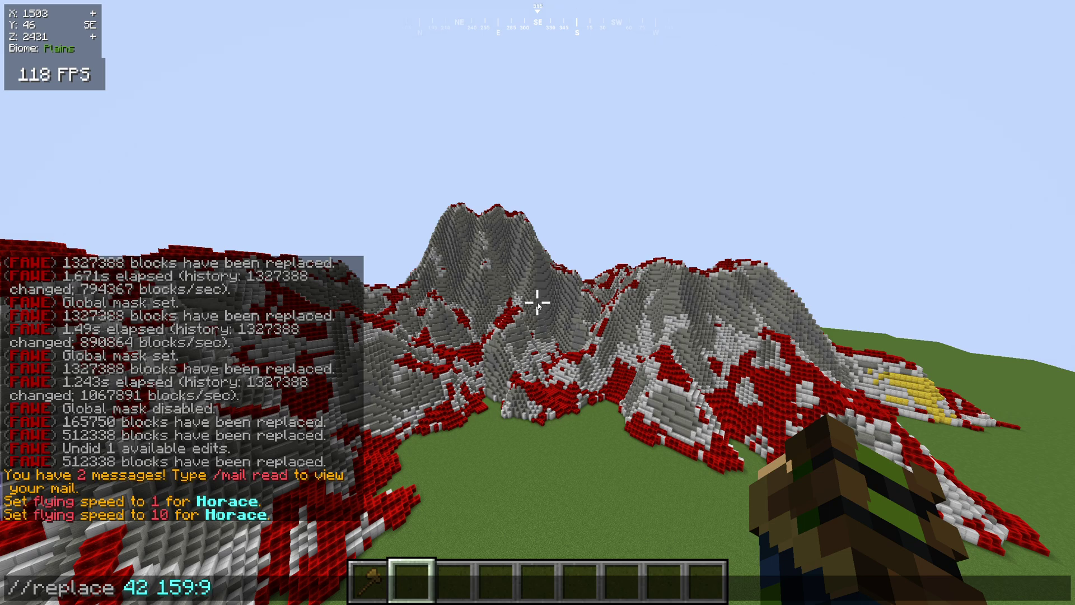
key(Return)
key(w)
key(shift)
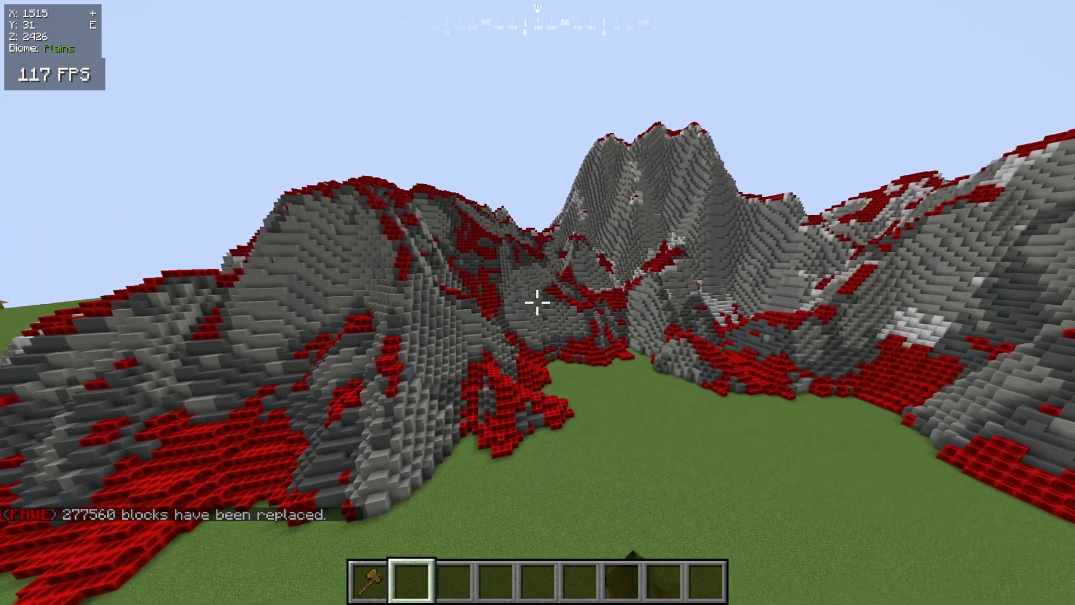
Step: Replace the mountain's redstone blocks with grass using the command //replace 152 2
key(s)
key(space)
key(t)
key(Up)
key(BackSpace)
key(BackSpace)
key(BackSpace)
key(BackSpace)
key(BackSpace)
key(BackSpace)
key(BackSpace)
key(BackSpace)
text(!)
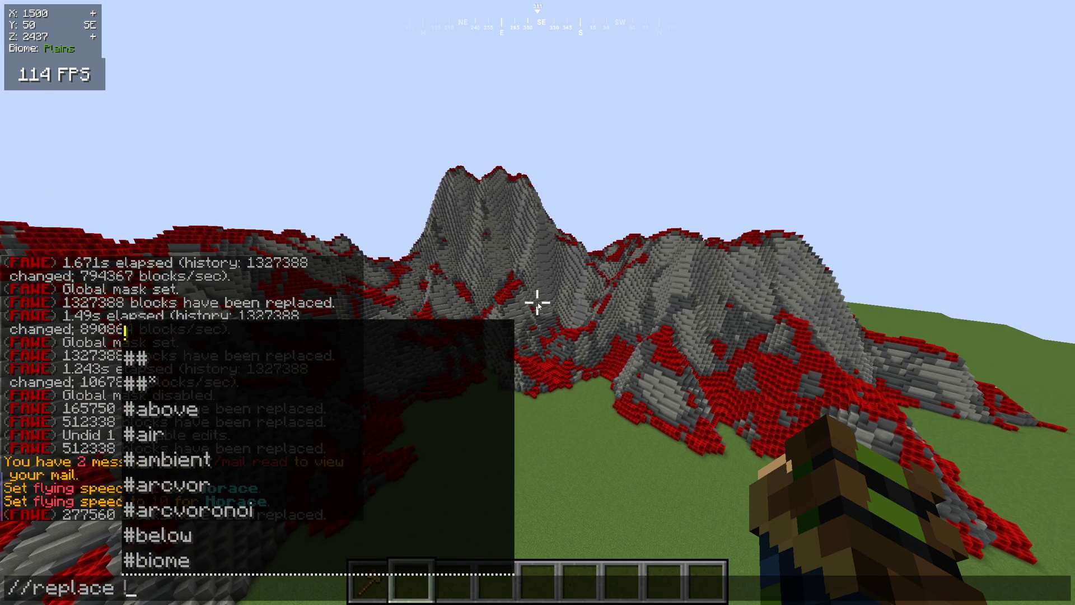
key(BackSpace)
text(152 2)
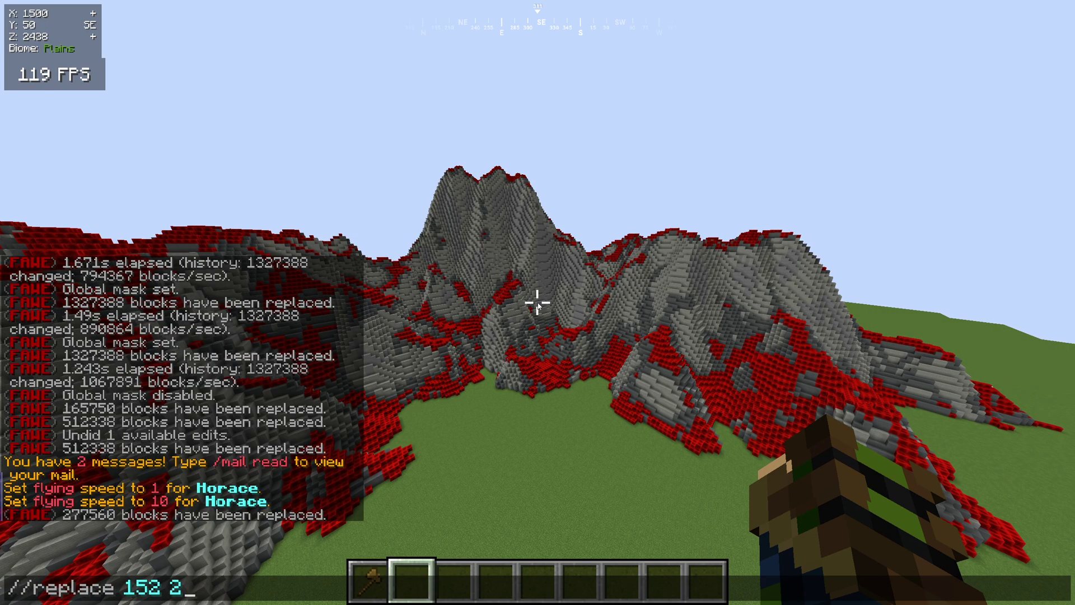
key(Return)
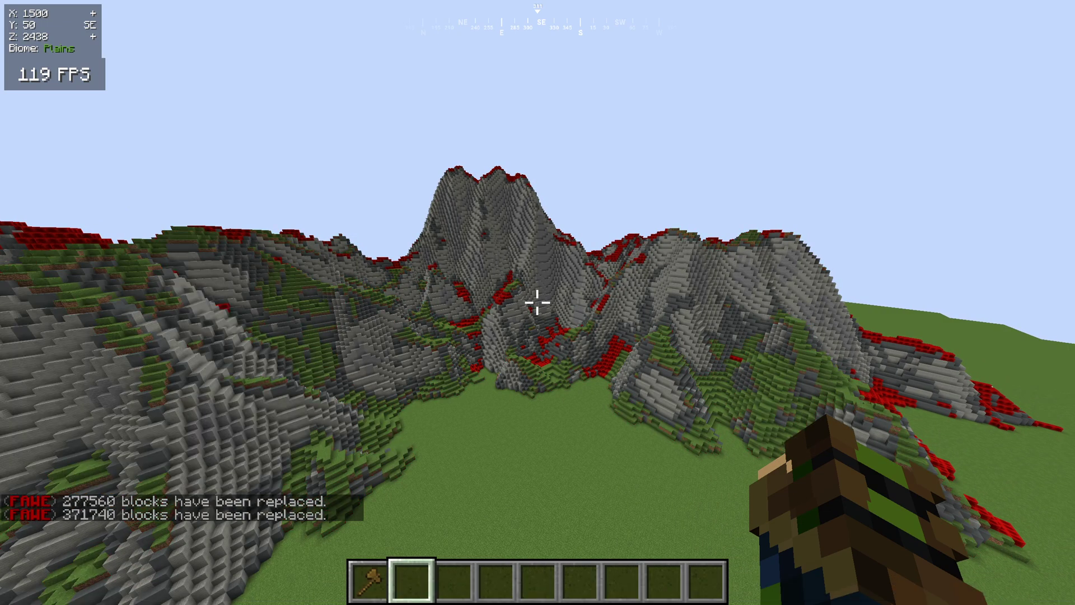
Step: Examine the finished stone, wool, terracotta and grass mountain from above, from a distance and from several sides
key(space)
key(w)
key(a)
key(shift)
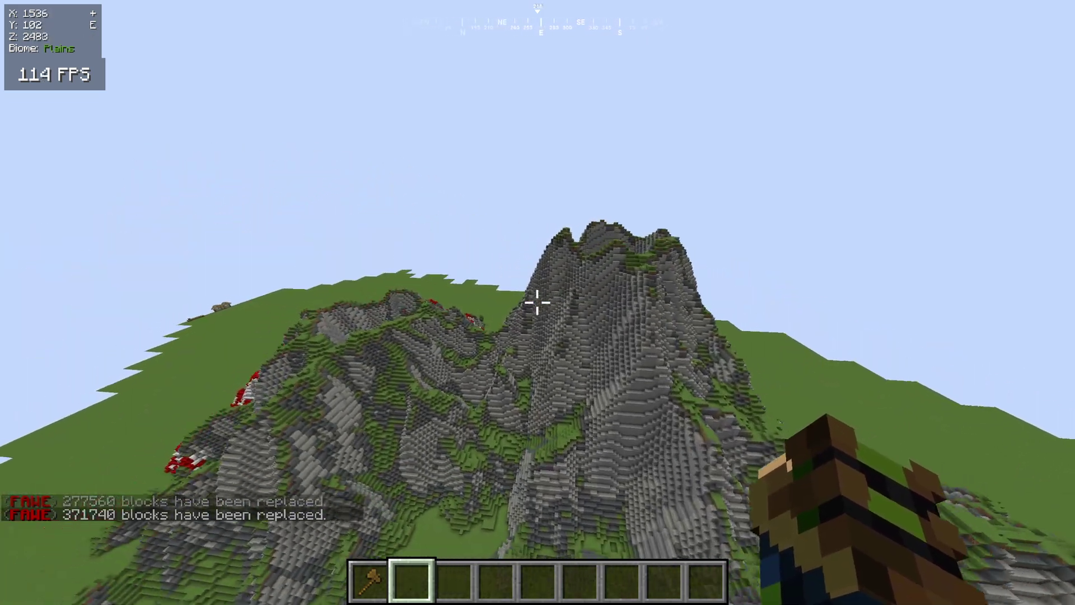
key(s)
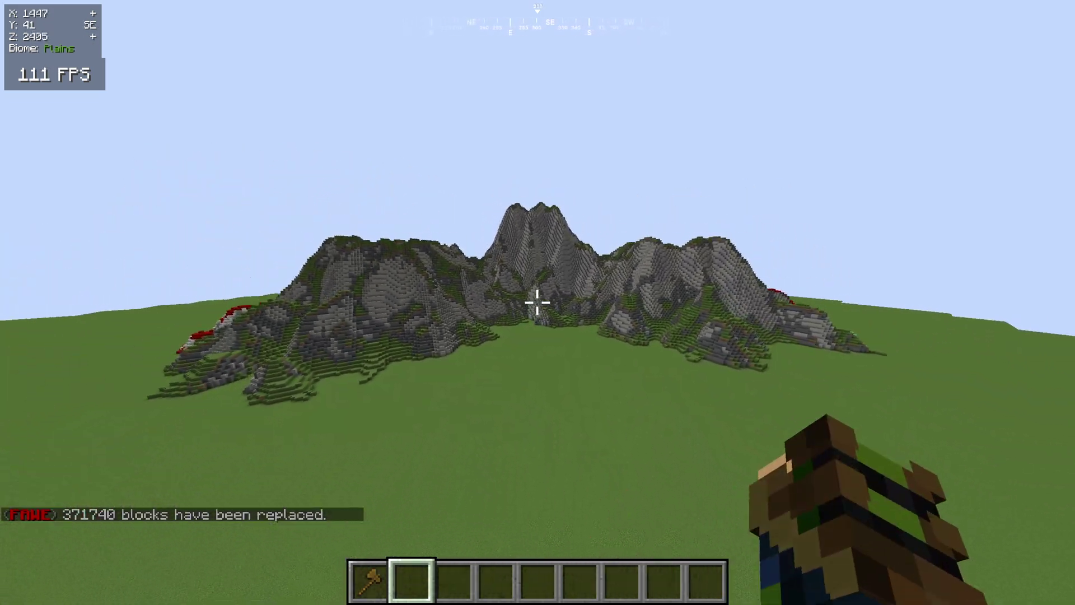
key(a)
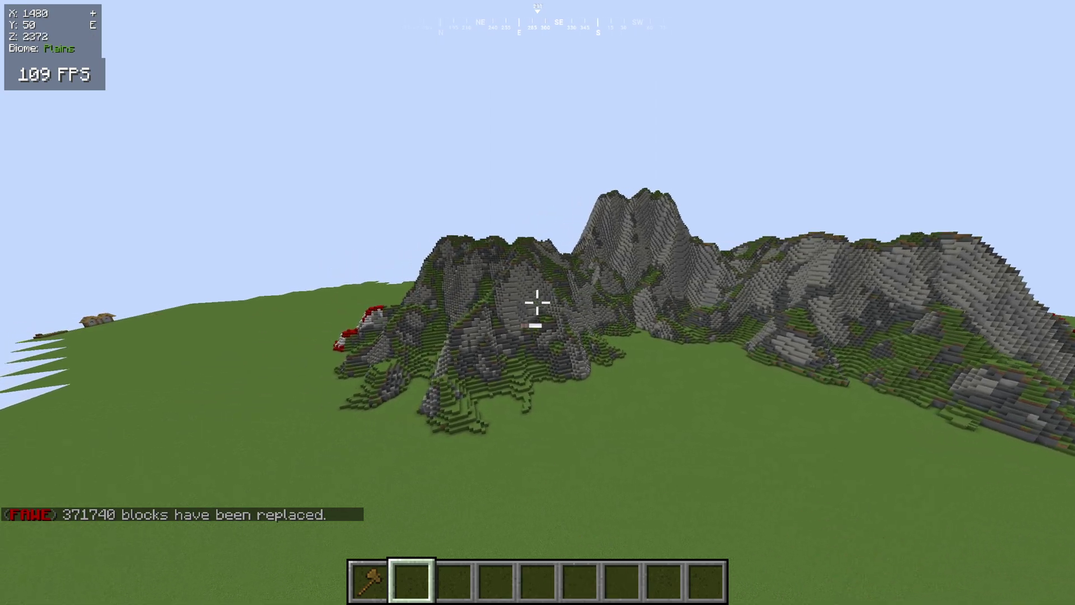
key(d)
key(d)
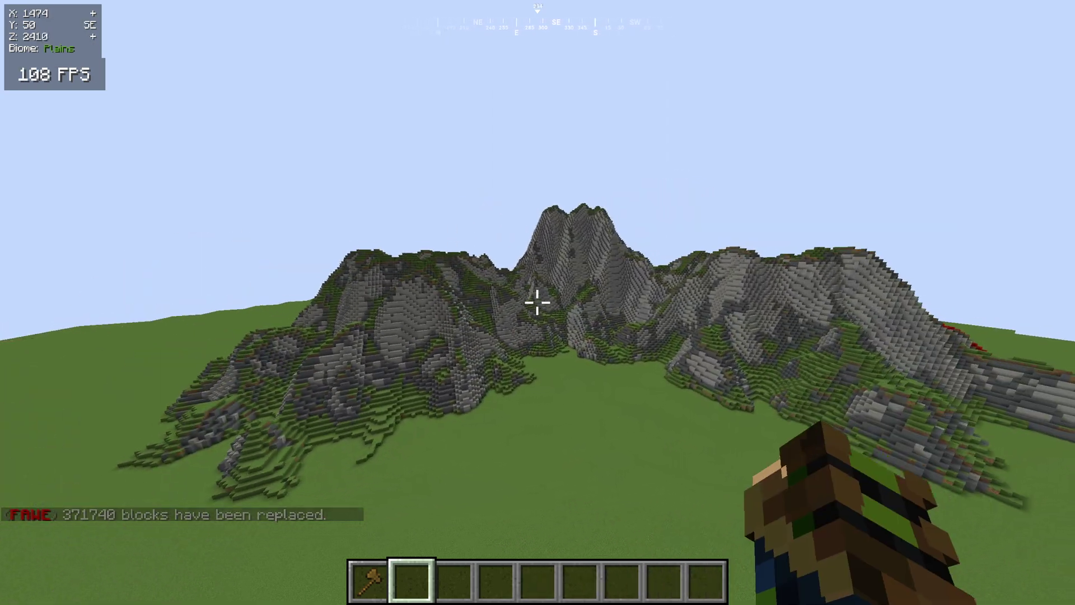
key(w)
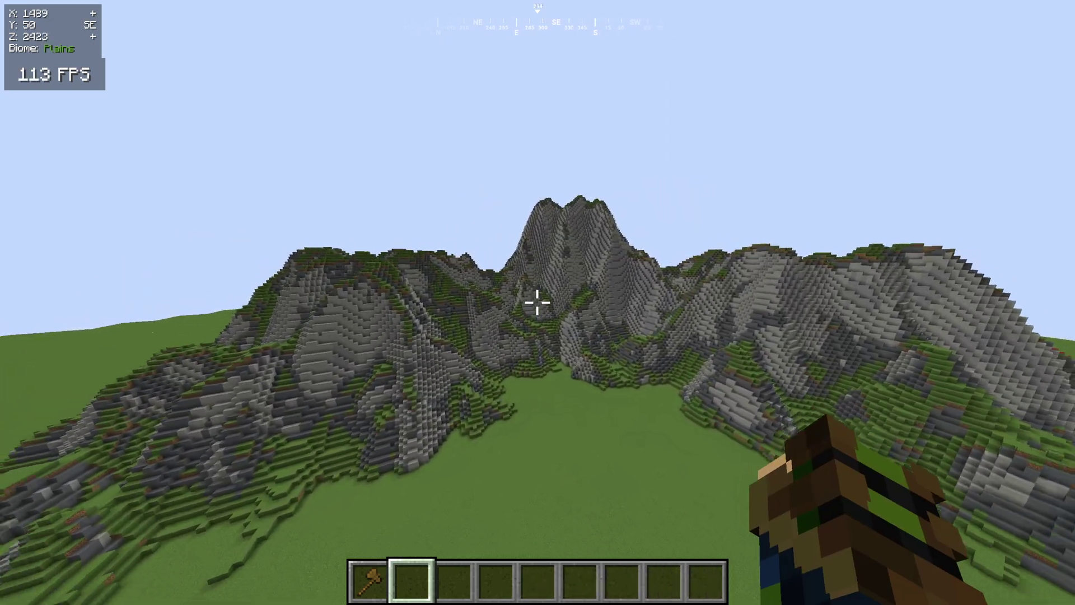
key(w)
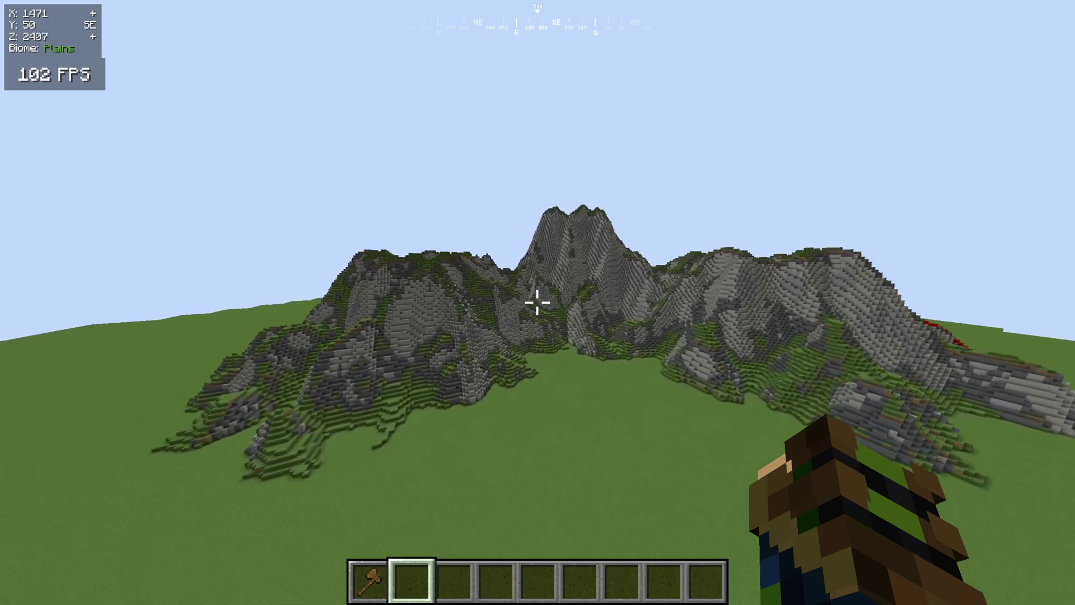
text(w//br sphere)
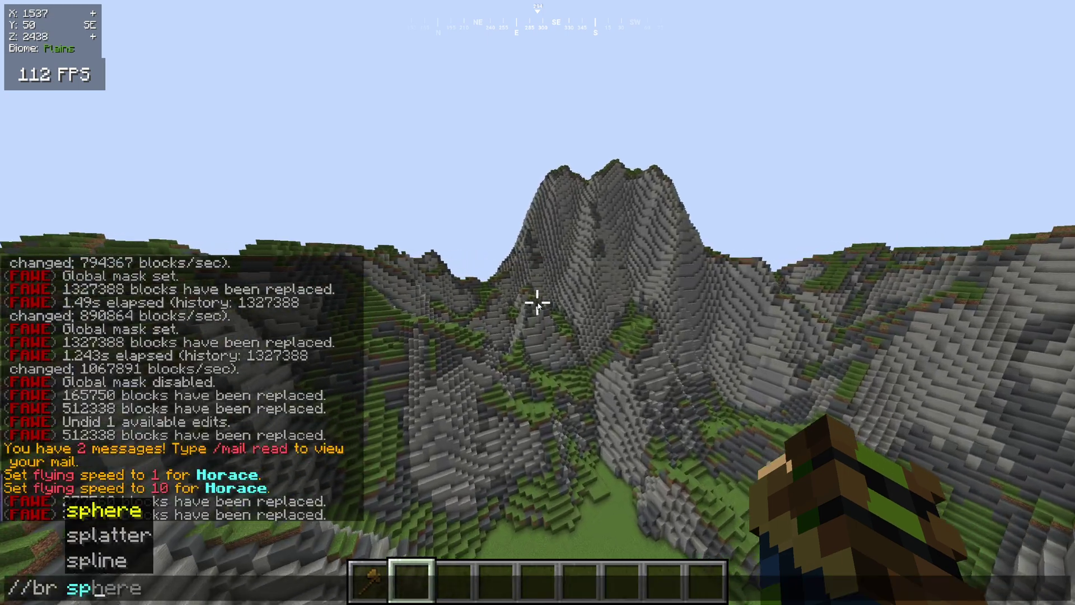
key(BackSpace)
key(BackSpace)
key(BackSpace)
key(BackSpace)
key(BackSpace)
text(uraf)
key(Escape)
key(Escape)
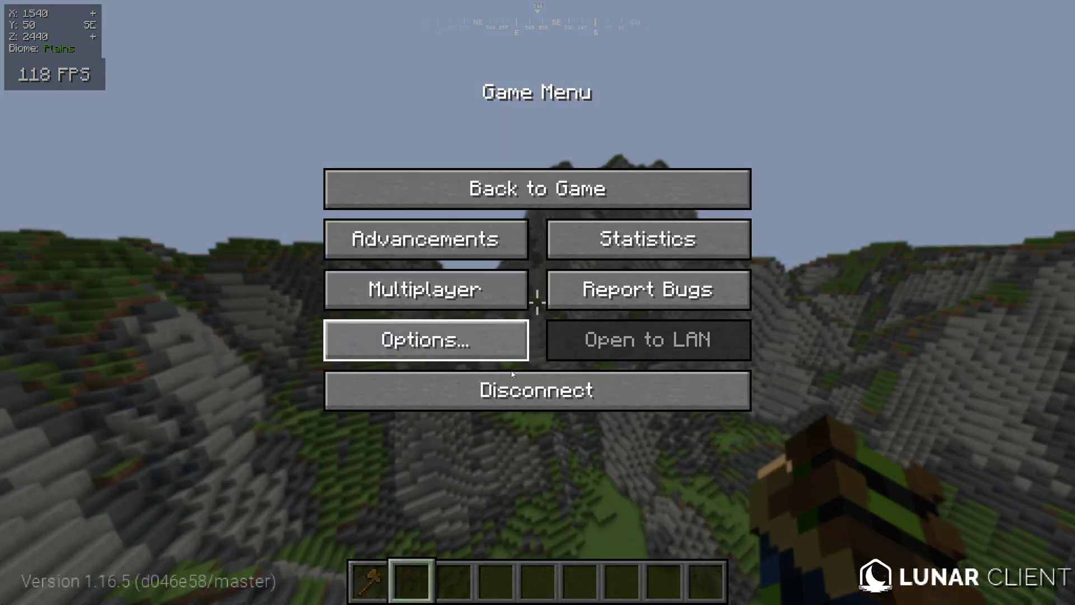
key(Escape)
Step: Put a golden axe from the inventory into the second hotbar slot
key(e)
click(483, 470)
key(2)
key(e)
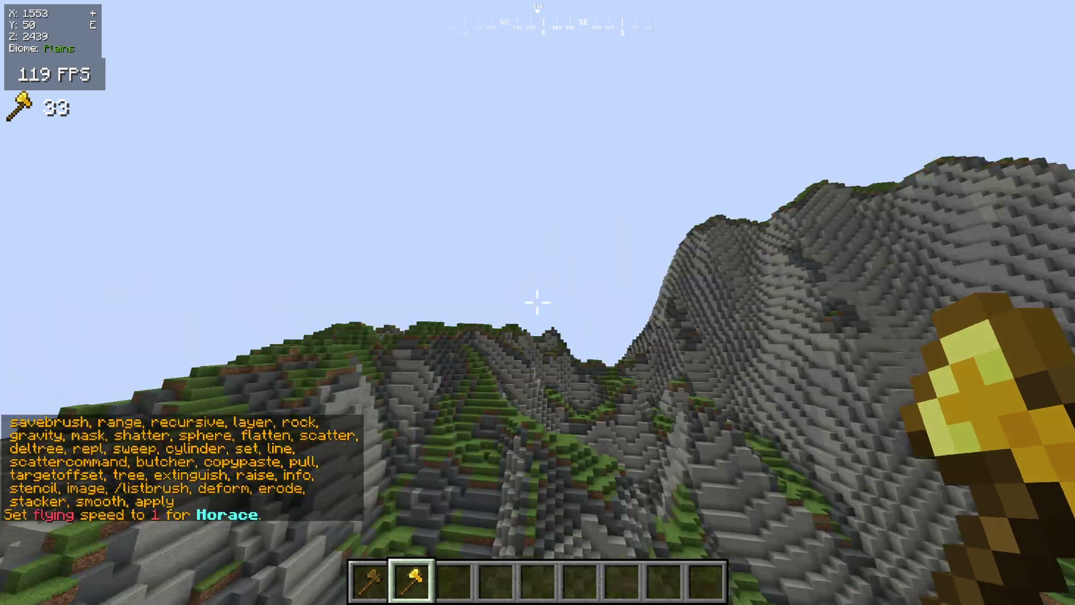
Step: Examine the central peak and surrounding slopes from near and far, switching the flying speed between 10 and 1
key(w)
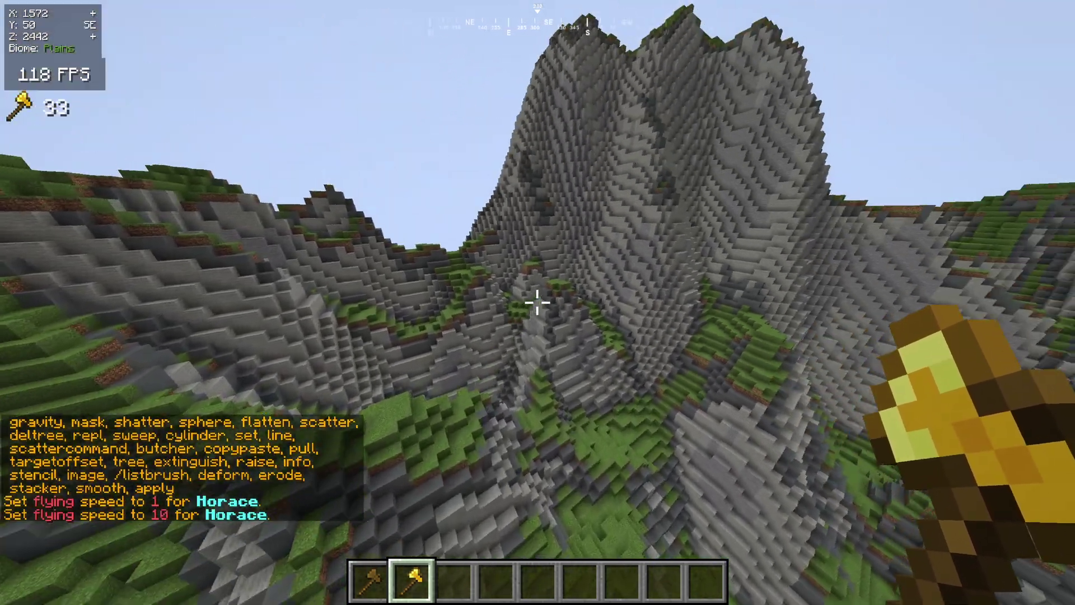
key(s)
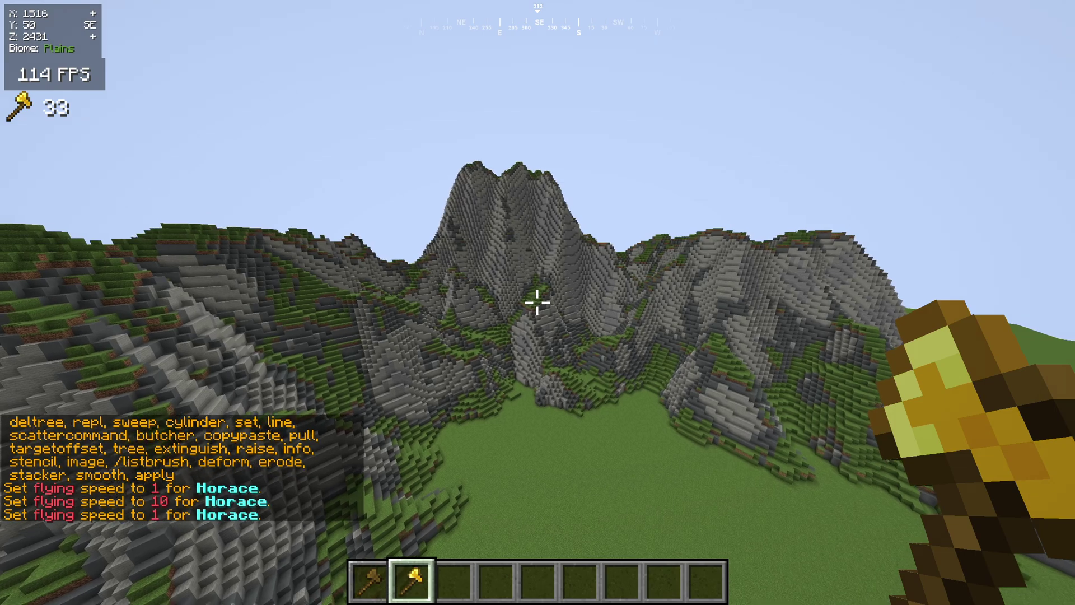
key(w)
key(w)
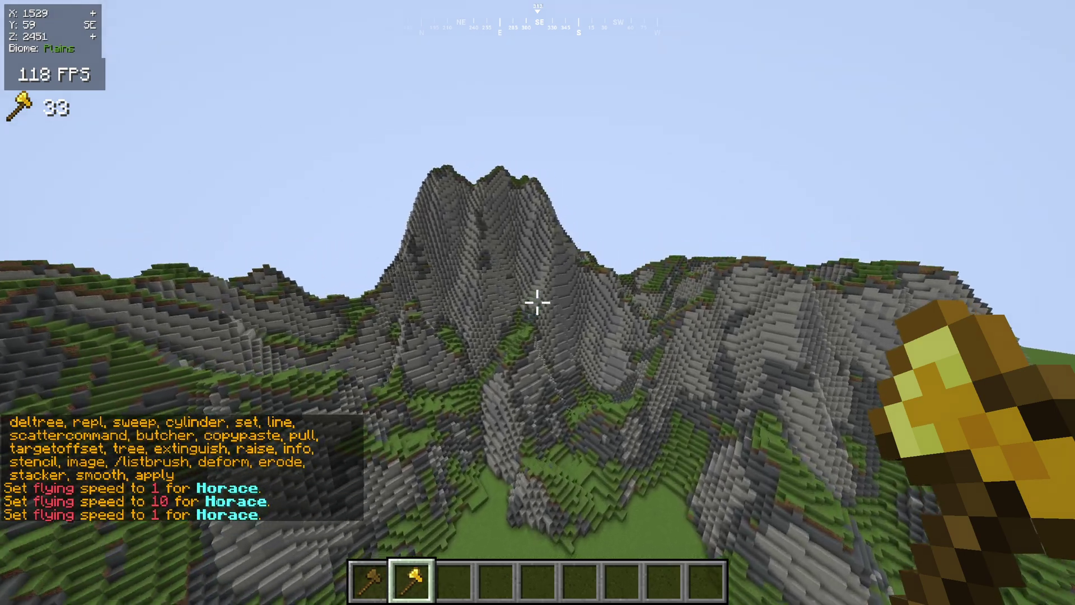
key(s)
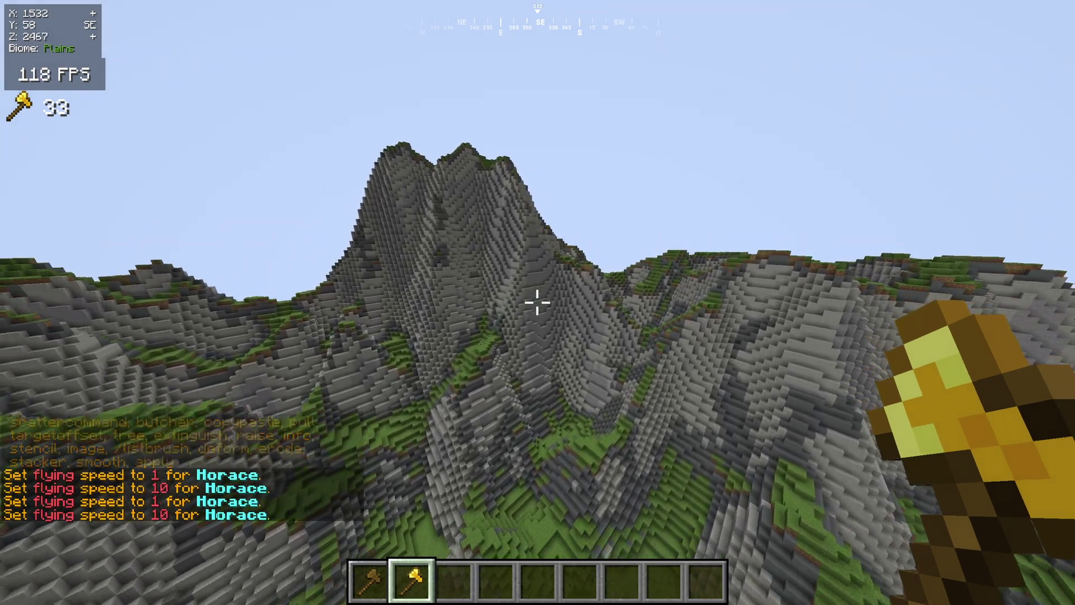
key(shift)
key(s)
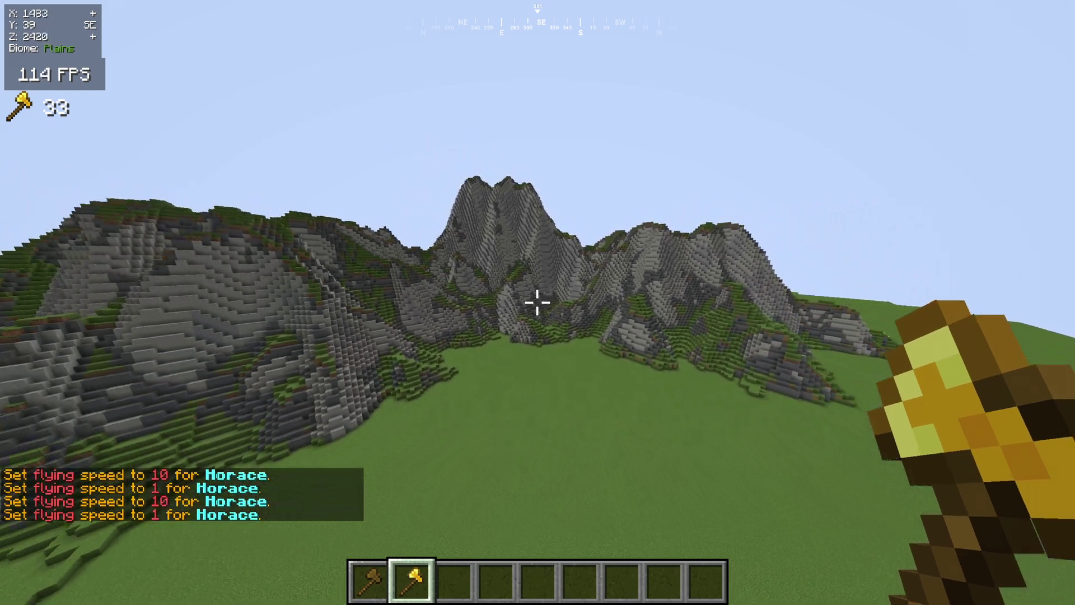
Step: Examine the whole mountain from the valley side at flying speed 1, with the empty third hotbar slot selected
key(space)
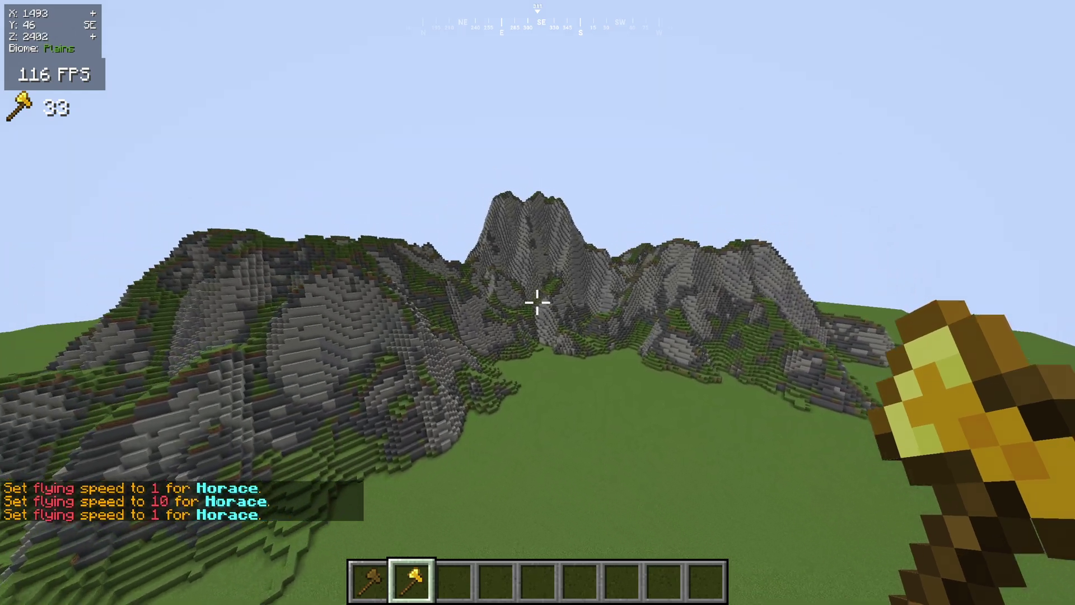
key(w)
key(space)
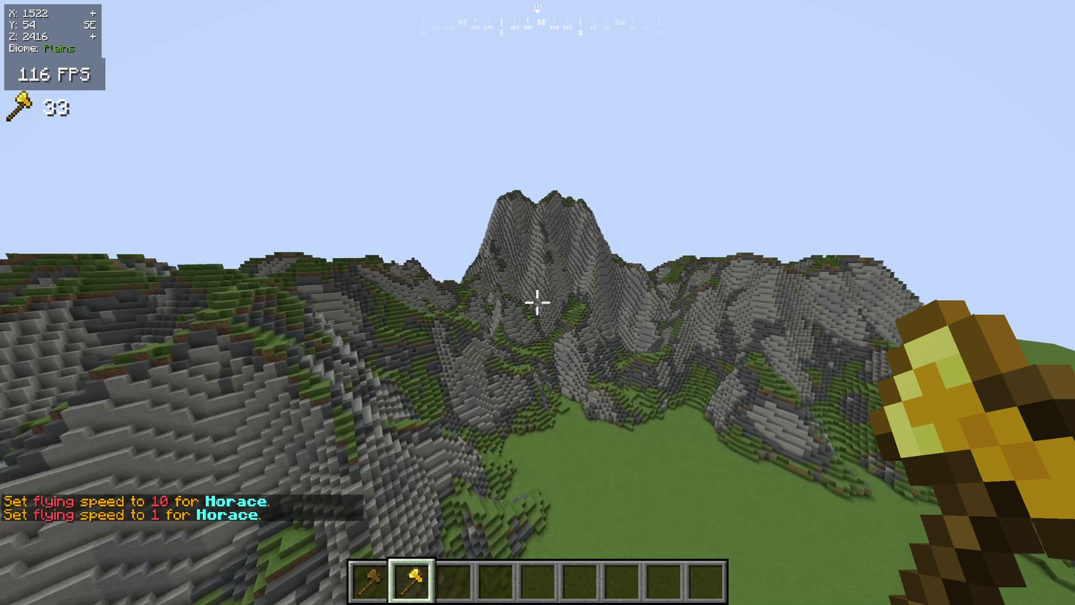
key(d)
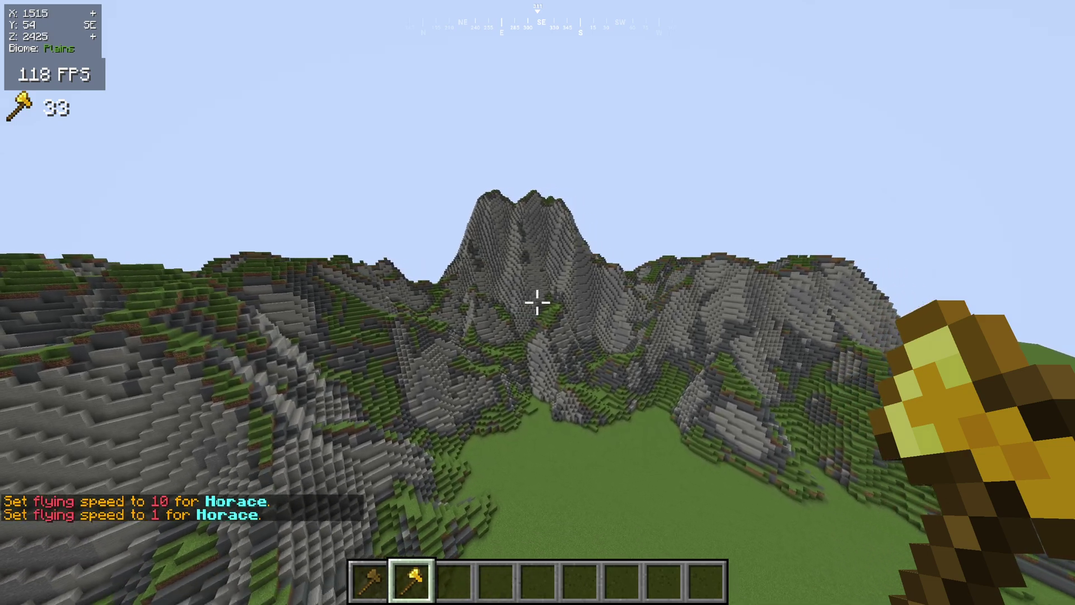
key(w)
key(d)
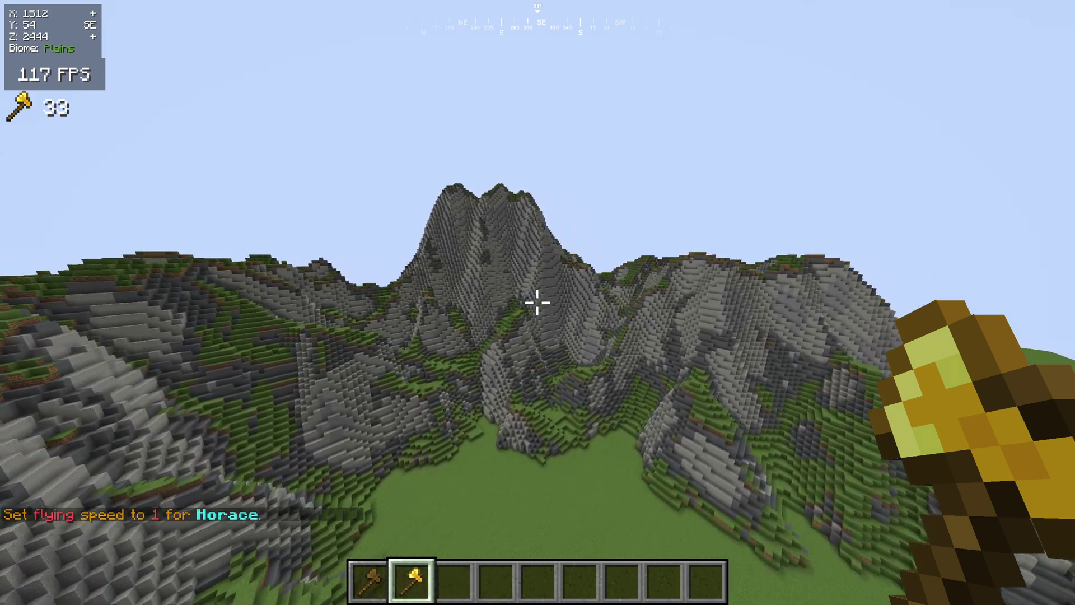
key(d)
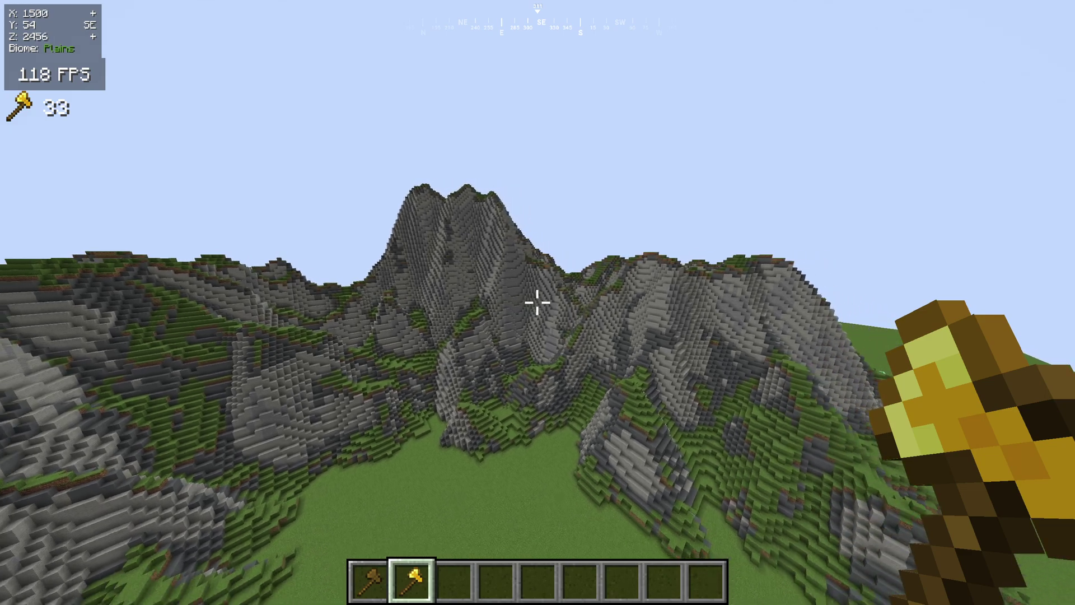
key(s)
key(d)
key(3)
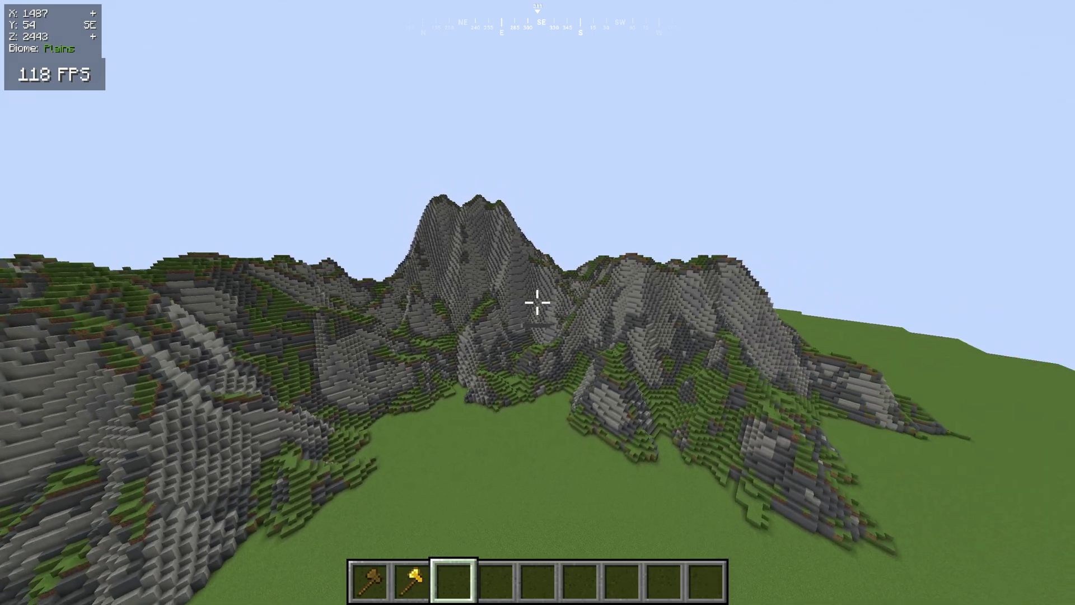
key(s)
key(shift)
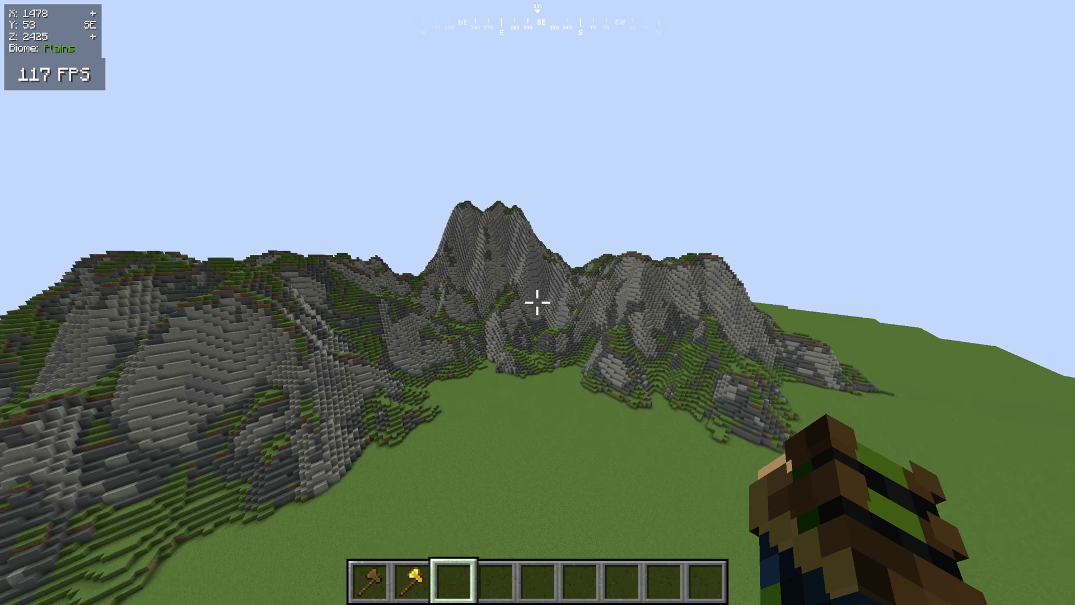
key(w)
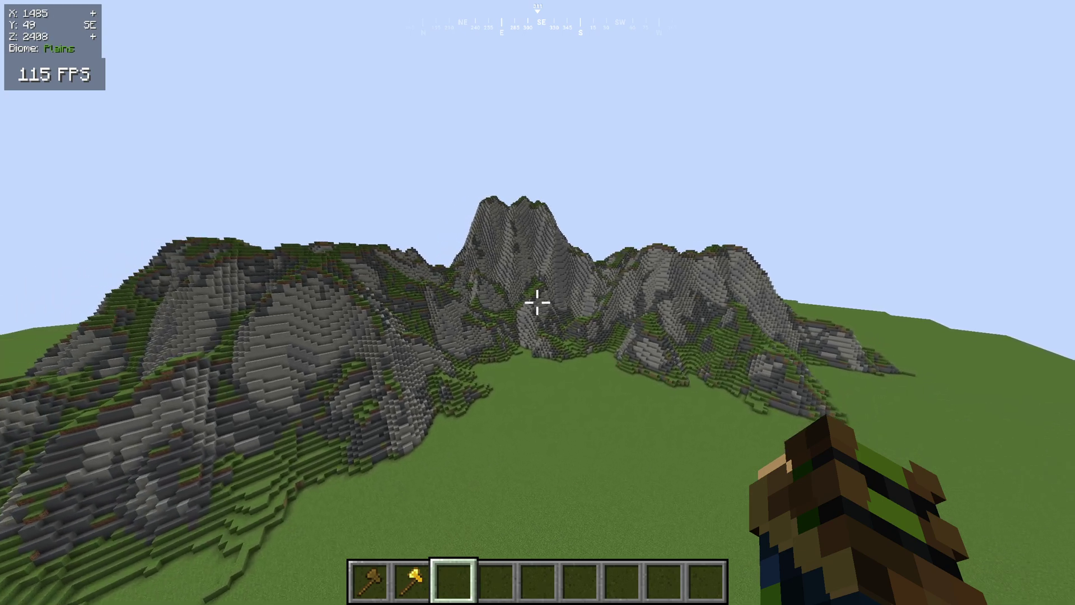
key(w)
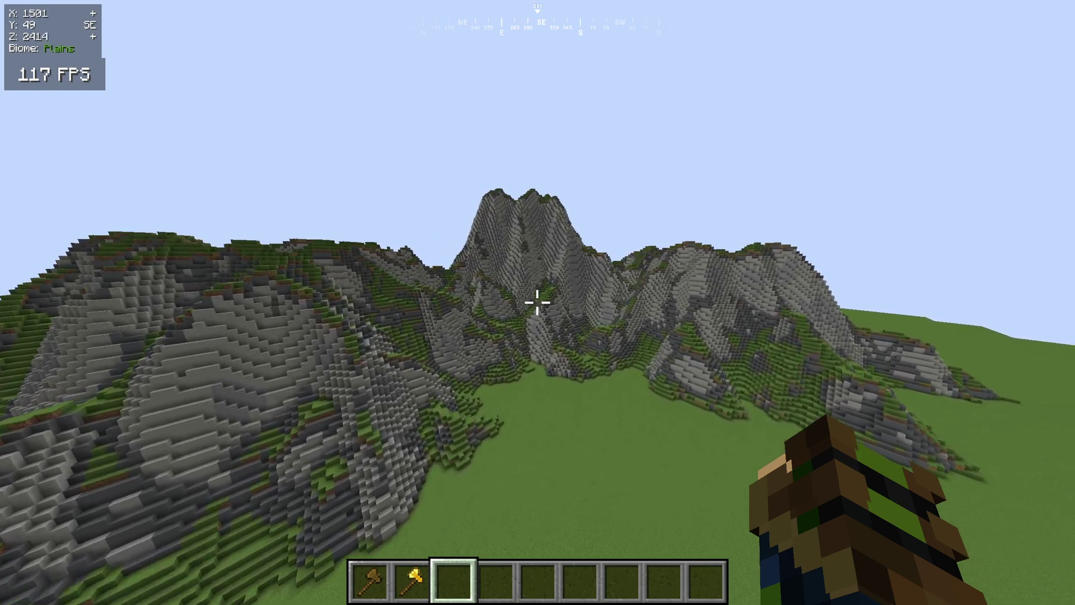
key(w)
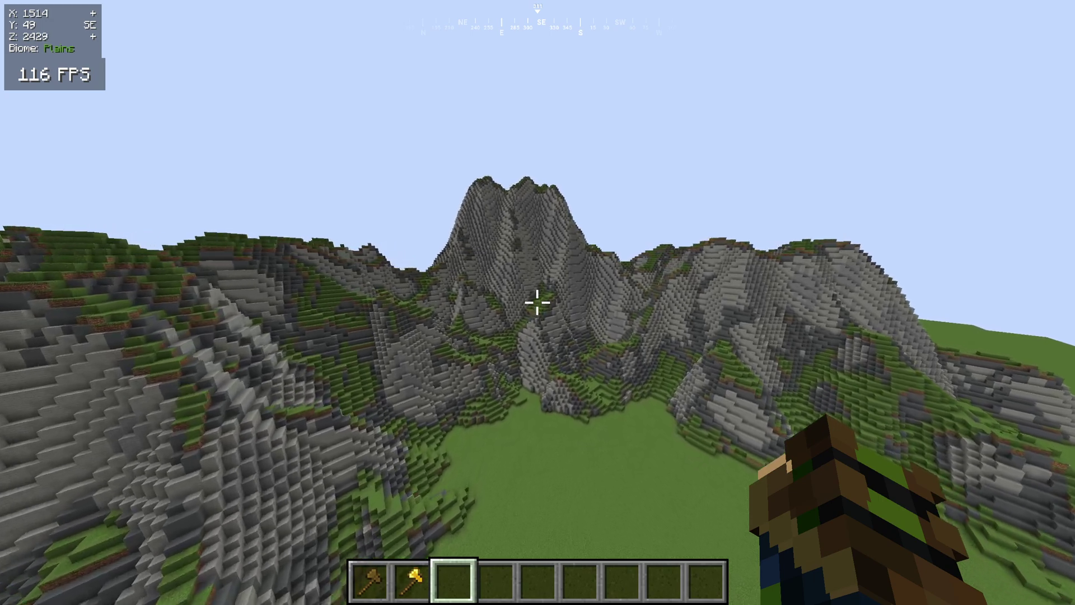
Step: Compose the chat command //replace 57 /[0d][70d] 41 with a slope-angle mask from 0 to 70 degrees
key(slash)
text(/seplace !)
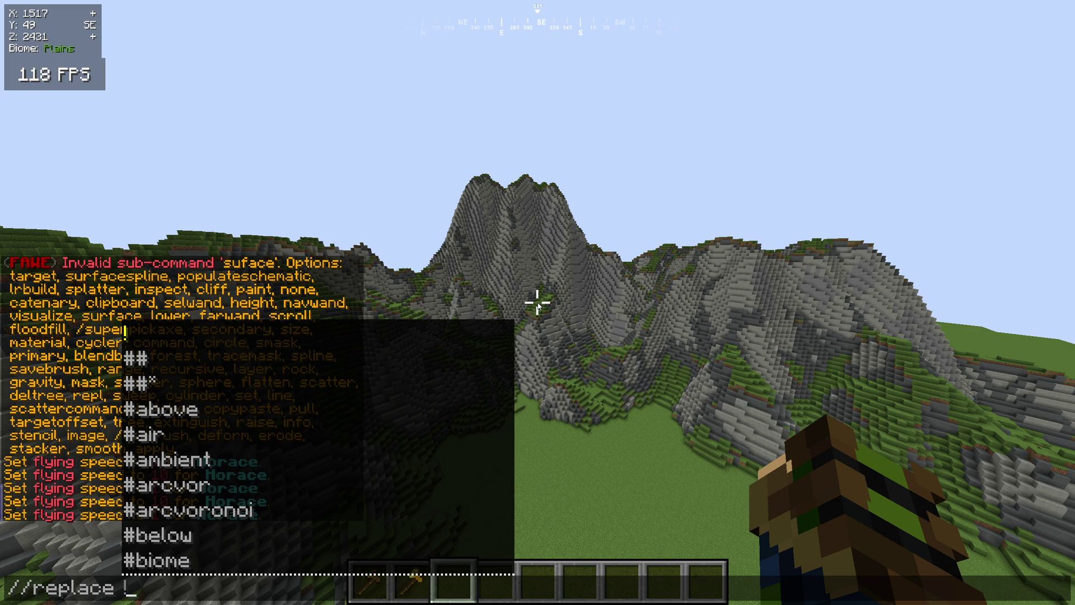
key(BackSpace)
text(57)
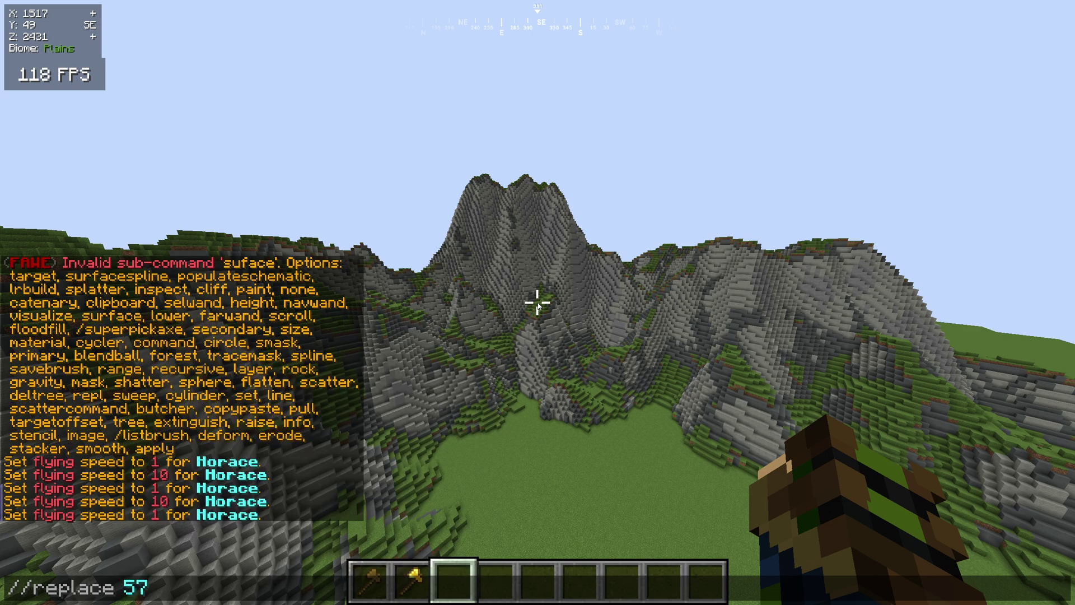
text( #)
key(BackSpace)
text([)
key(BackSpace)
text(#)
key(BackSpace)
text(/[r)
text(0d)
text(])
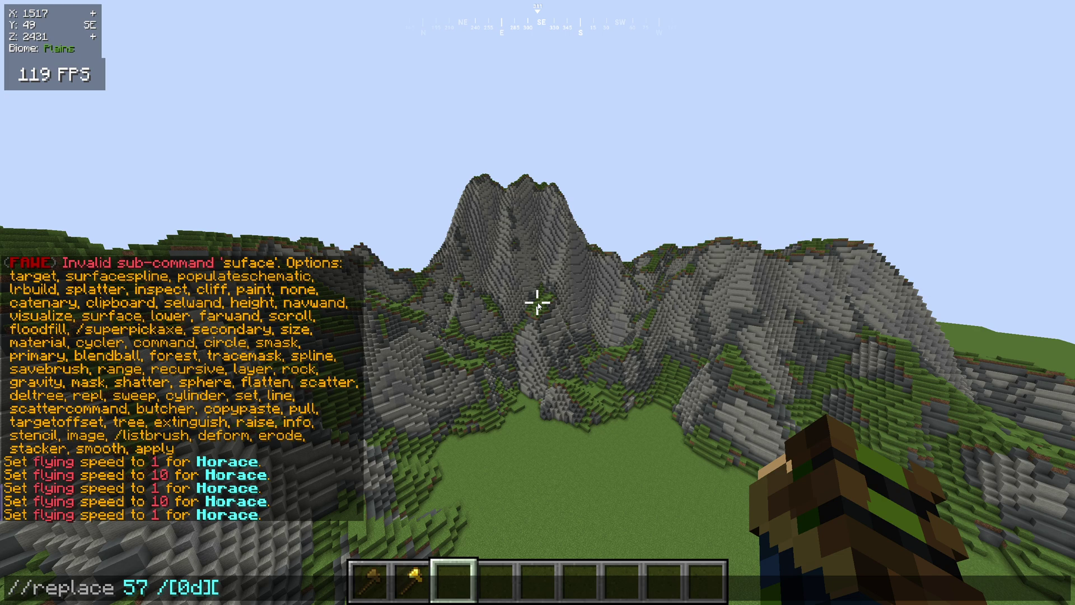
text([70d] 41)
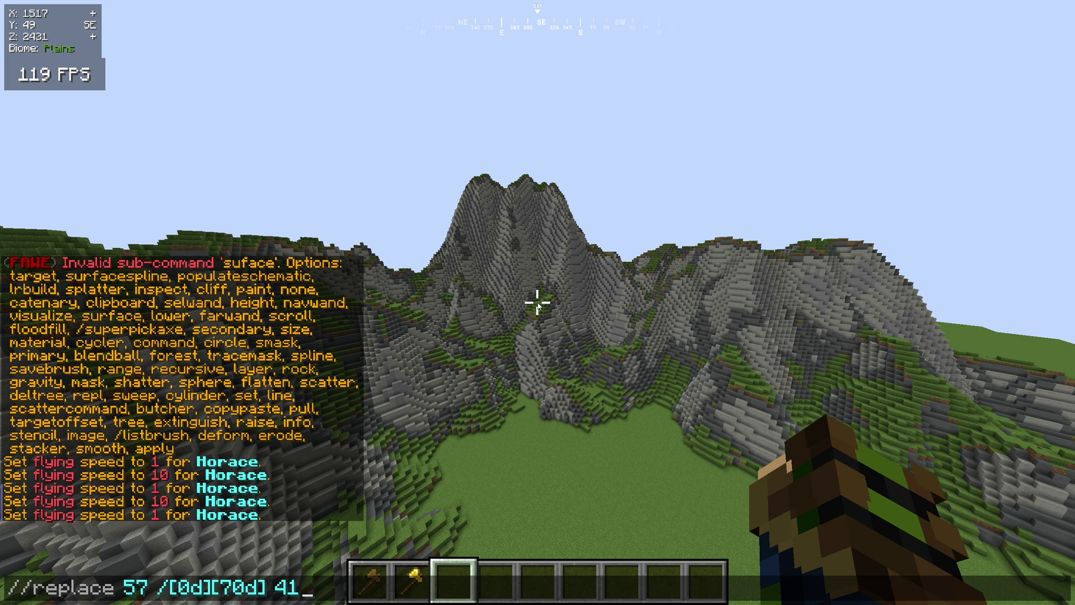
Step: Remove the block ID 57 from the unsent command, leaving //replace /[0d][70d] 41
key(ctrl+Left)
key(ctrl+Left)
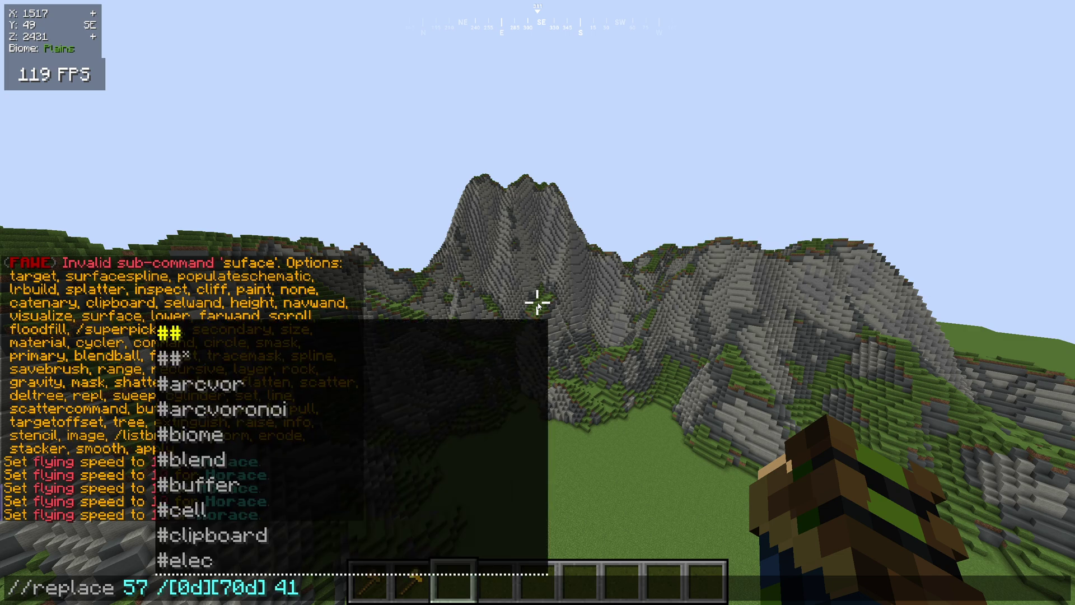
key(Left)
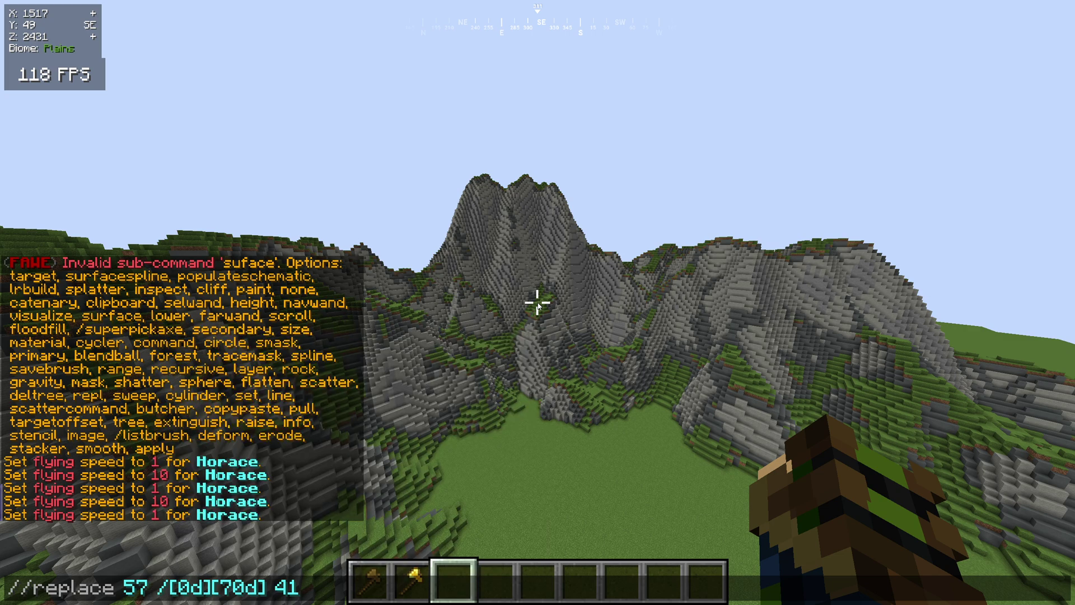
key(BackSpace)
key(BackSpace)
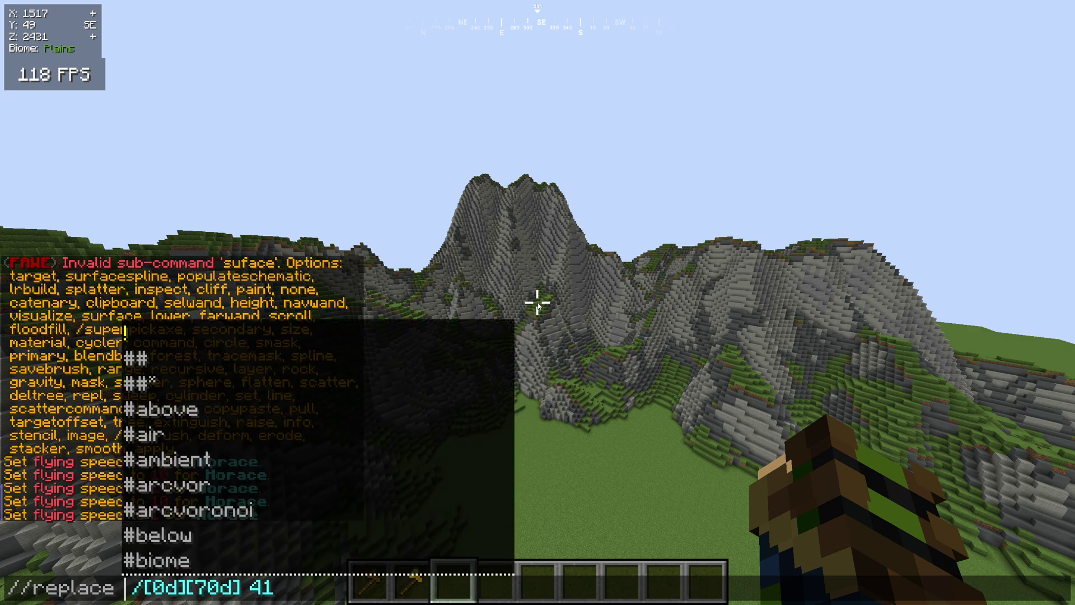
key(Delete)
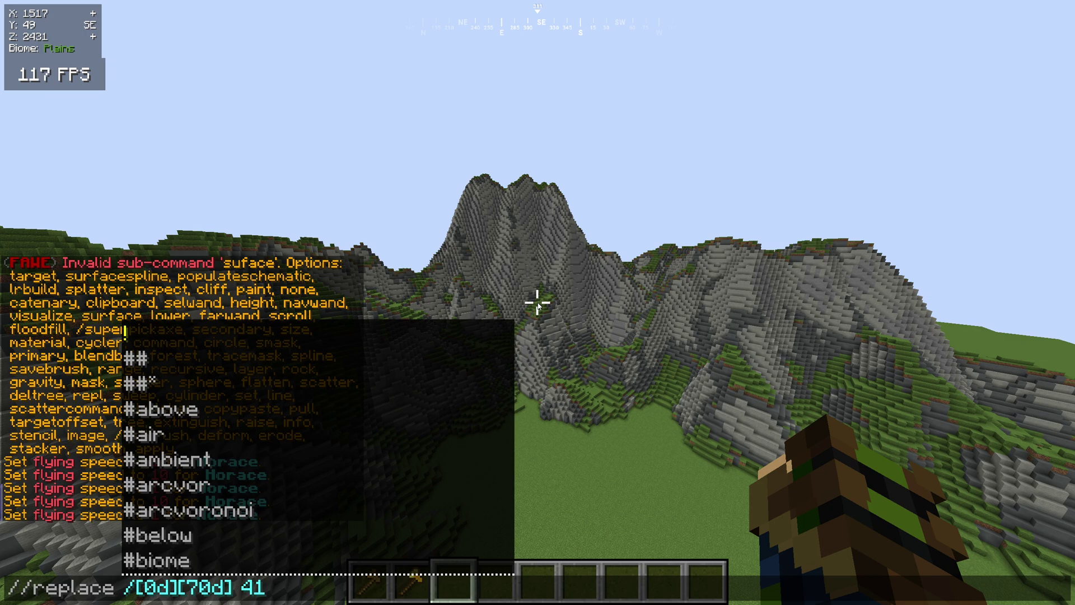